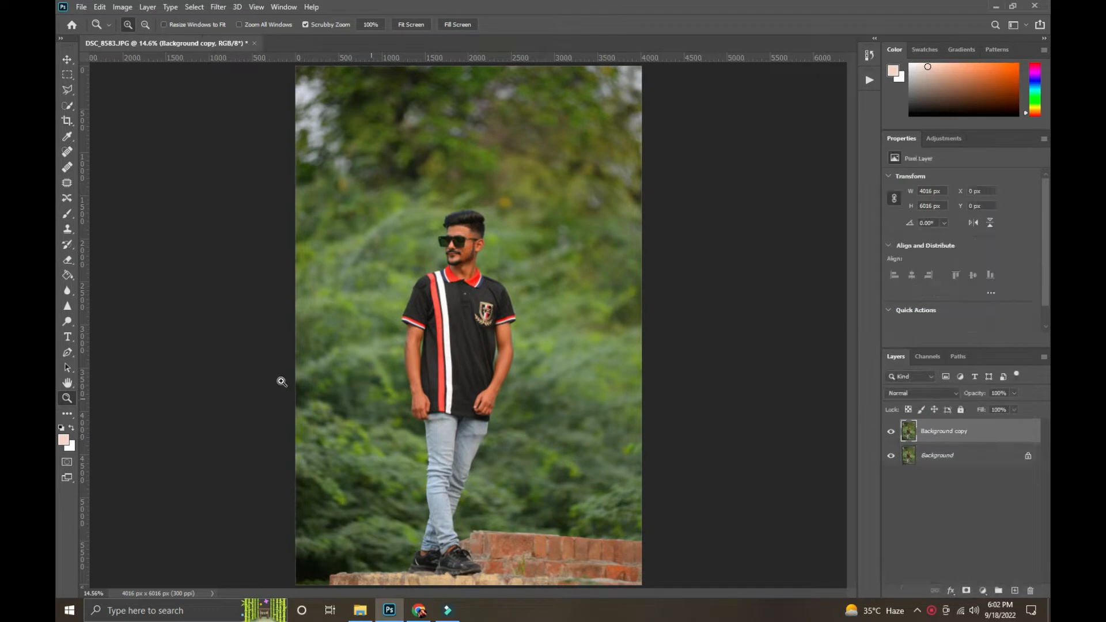
Open the Camera Raw Filter on the Background copy layer to grade the portrait
click(498, 221)
click(497, 221)
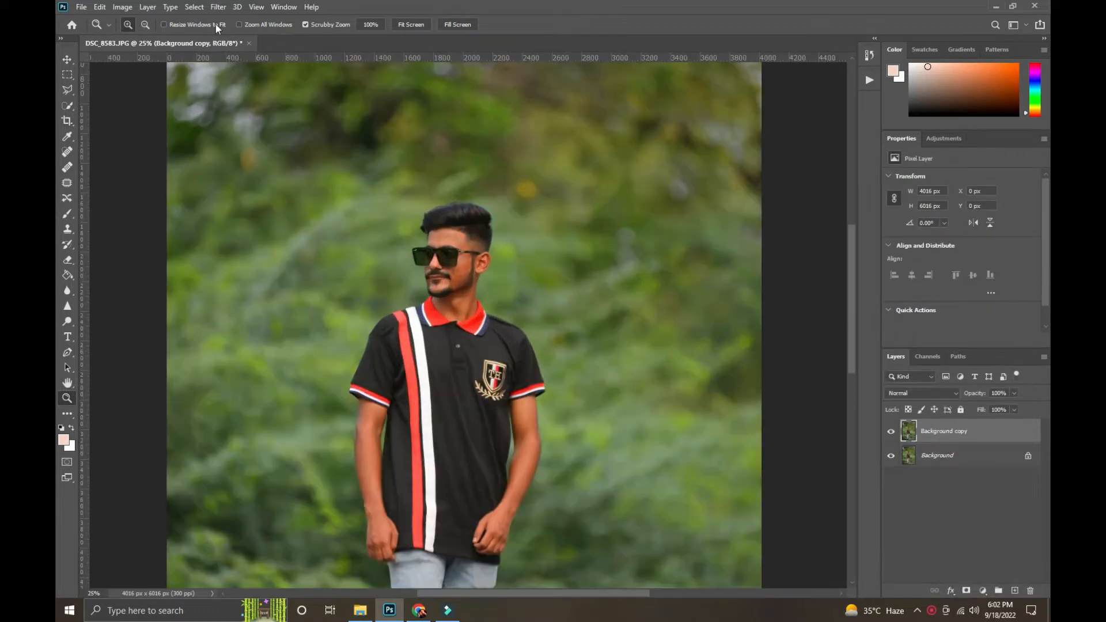
click(219, 7)
click(249, 89)
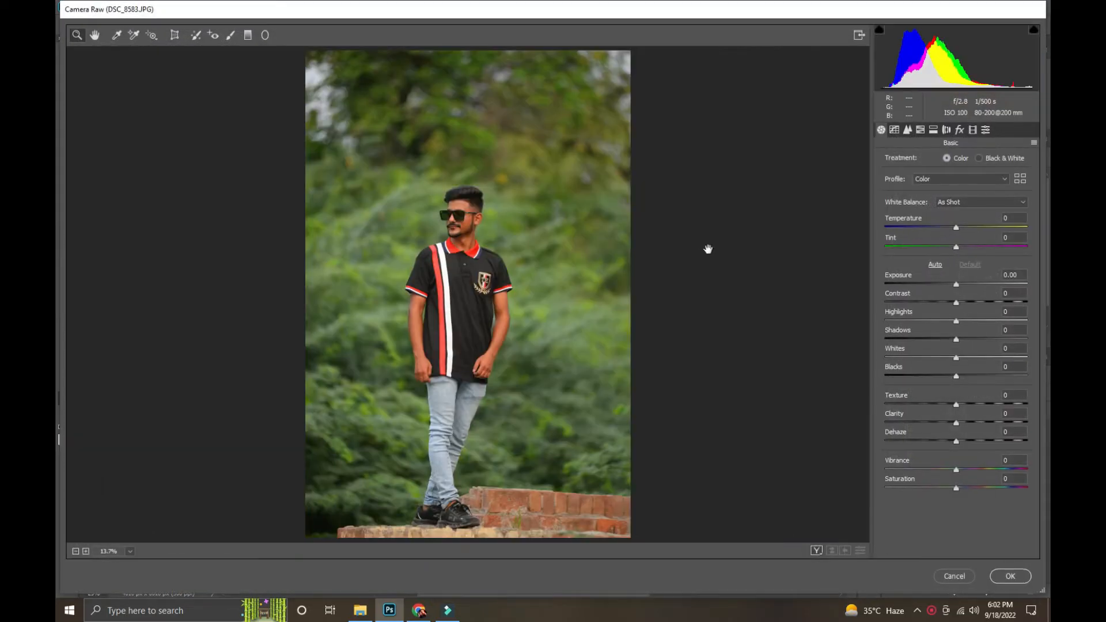
key(ctrl+plus)
key(ctrl+plus)
drag(503, 162, 505, 250)
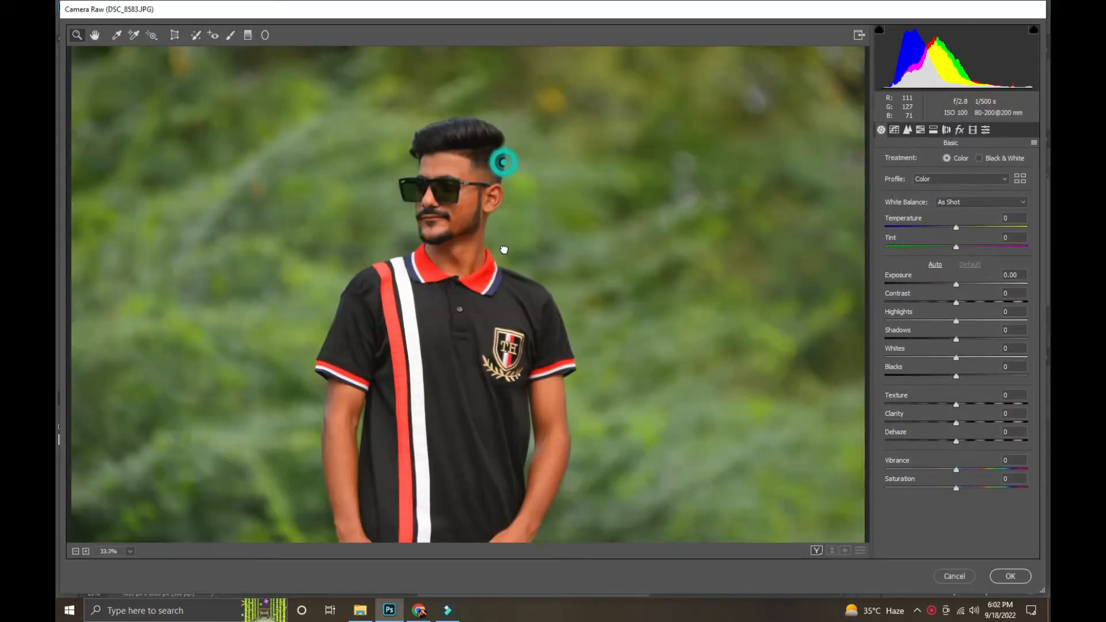
Set the HSL saturation to Reds +31, Oranges -45 and Greens +8, and the Oranges luminance to +40
click(921, 129)
drag(959, 222, 978, 203)
click(887, 160)
click(929, 161)
click(979, 161)
click(927, 160)
mouse_move(956, 263)
mouse_down()
mouse_move(886, 260)
mouse_move(962, 263)
mouse_up()
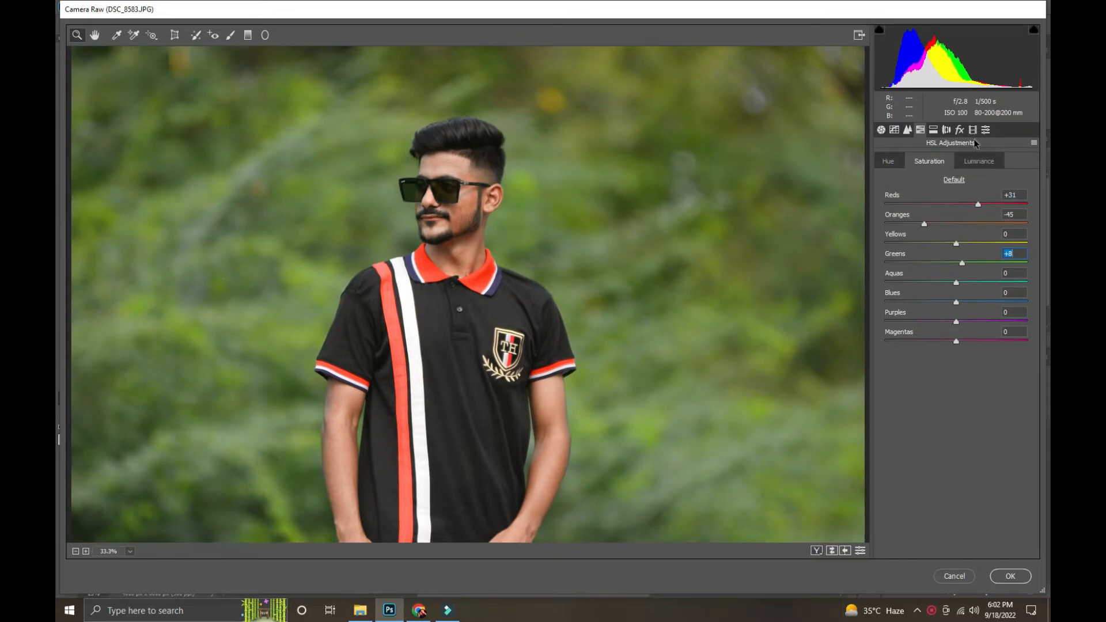
Set the basic tone values to Contrast +15, Highlights -49, Shadows +69, Whites +34 and Blacks -22
click(881, 129)
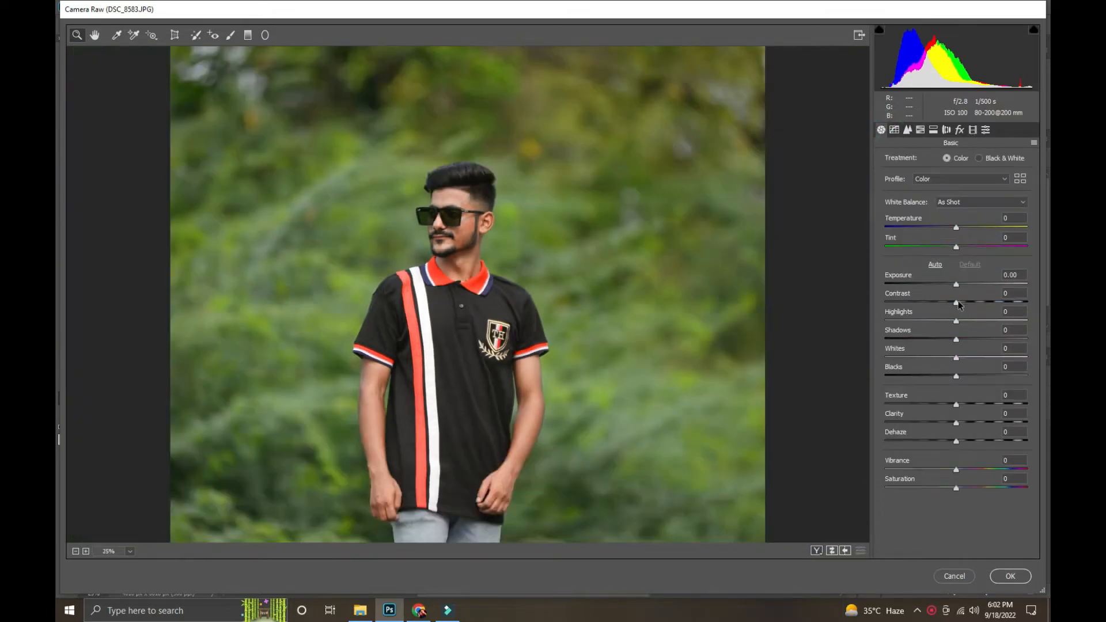
drag(956, 302, 952, 377)
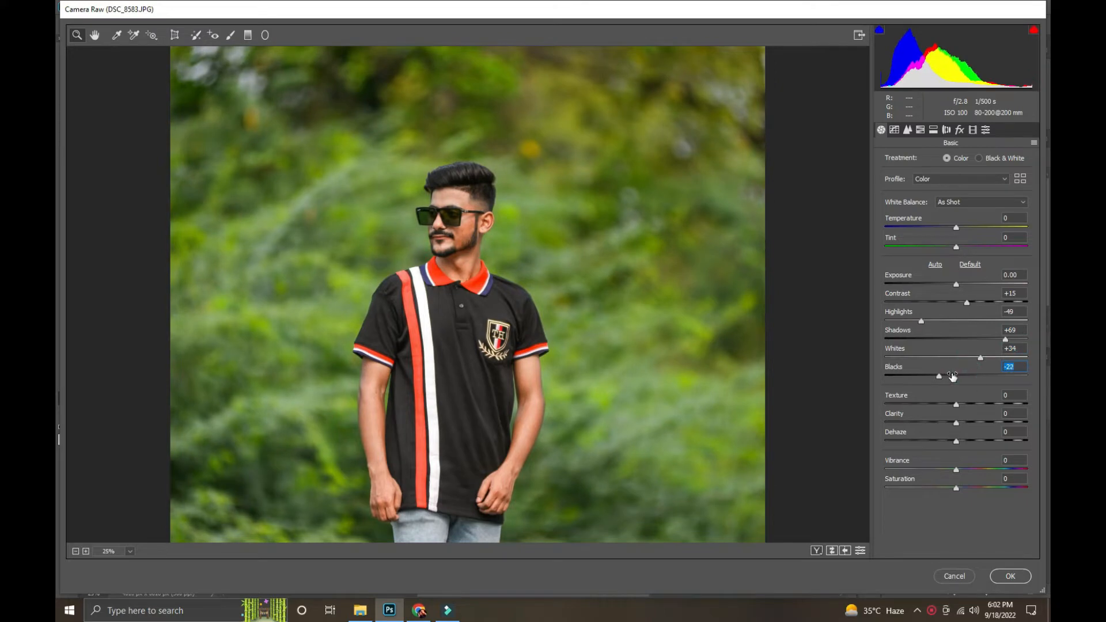
key(ctrl+minus)
Set the Blues saturation to -100, strongly desaturate Aquas and Purples too, and apply the Camera Raw adjustments
click(920, 130)
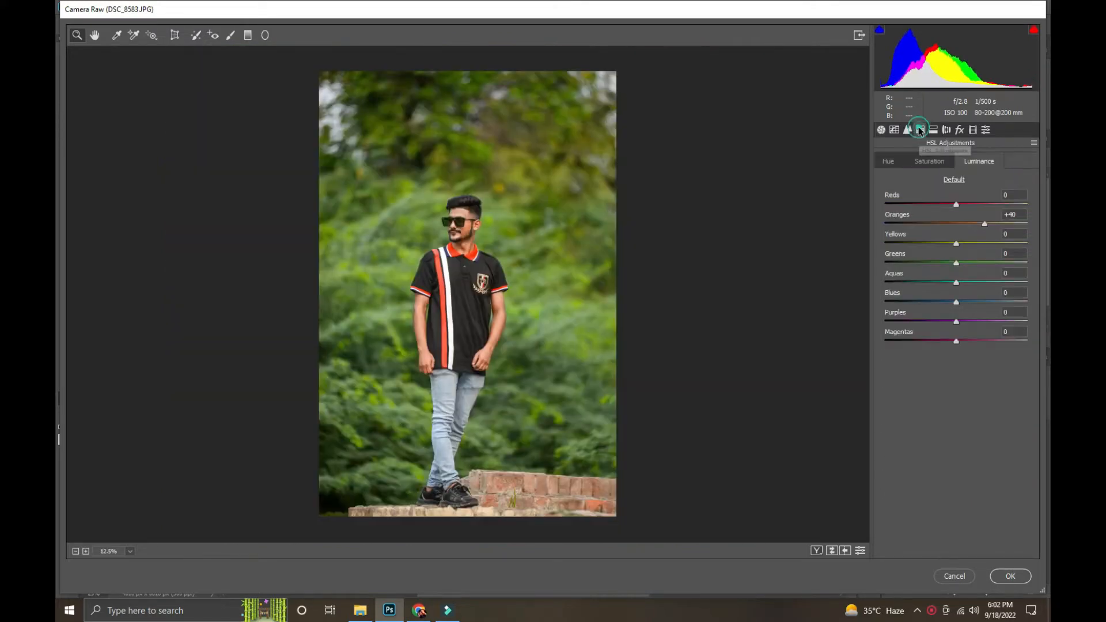
click(923, 163)
drag(956, 297, 859, 301)
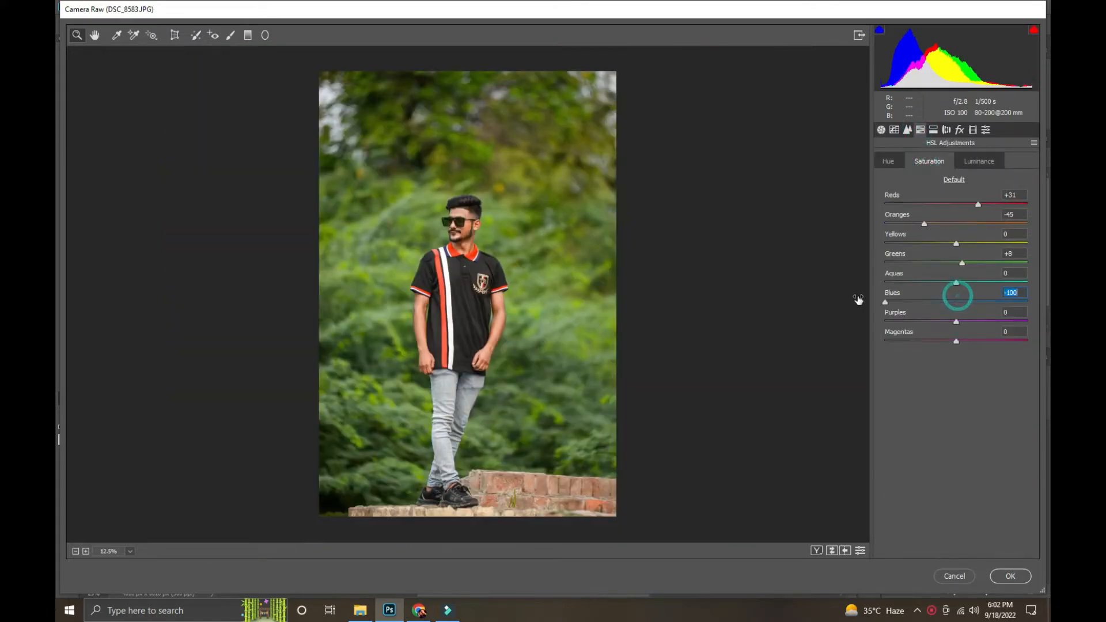
drag(951, 280, 827, 296)
drag(942, 321, 844, 314)
click(970, 162)
drag(956, 224, 977, 221)
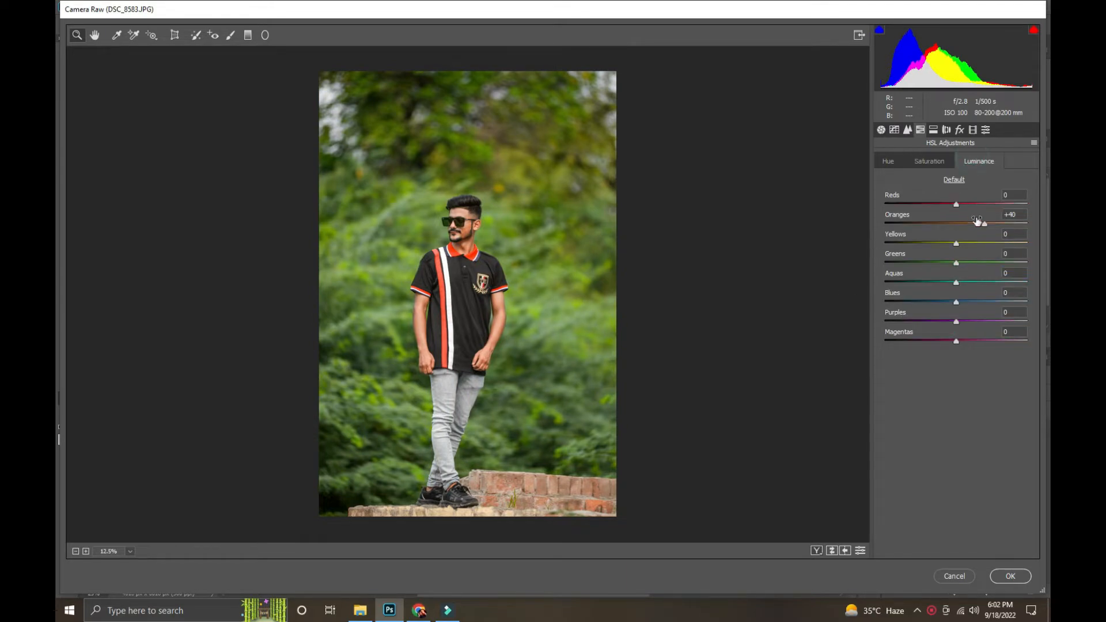
click(1010, 576)
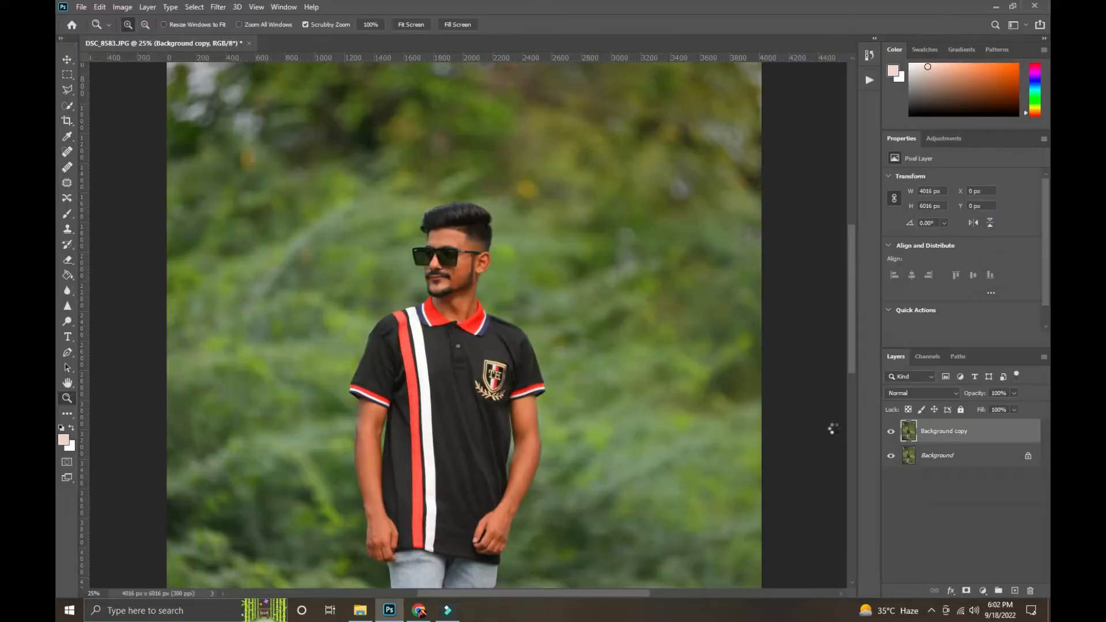
Merge the visible layers and duplicate the merged Background layer
right_click(993, 452)
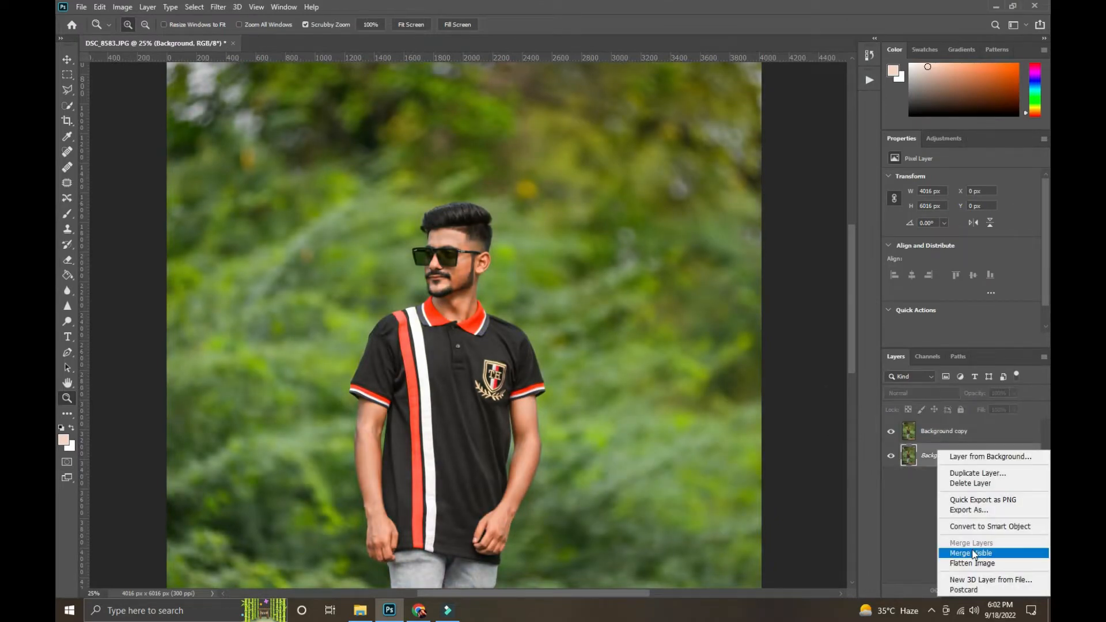
click(978, 552)
drag(972, 432, 1014, 591)
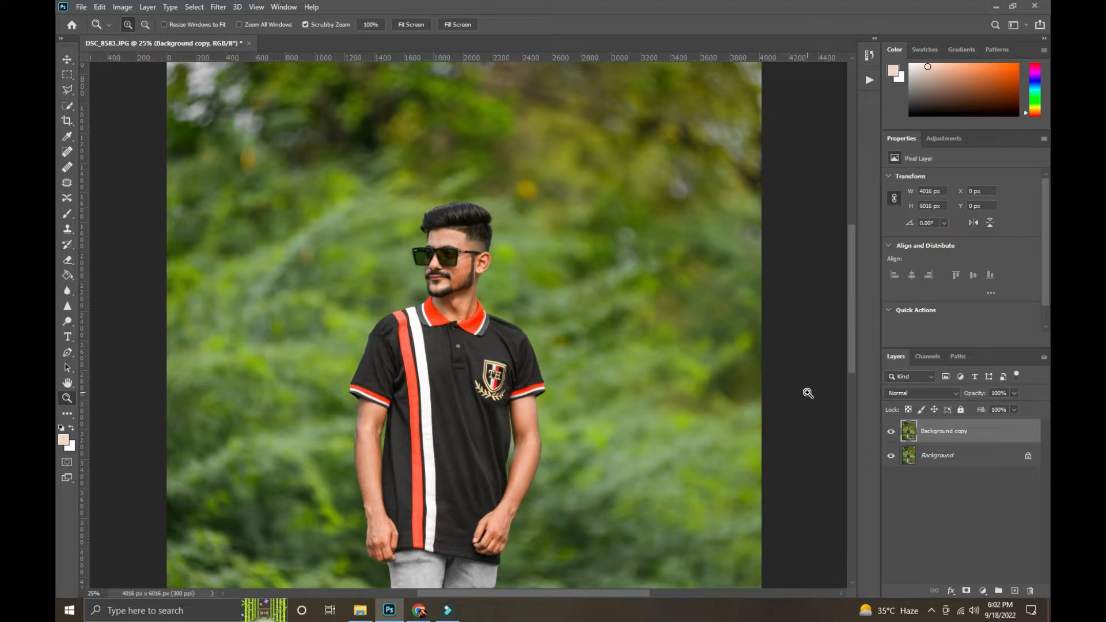
Smooth the skin on the man's forehead with the Mixer Brush, adjusting the brush size to fit
click(423, 256)
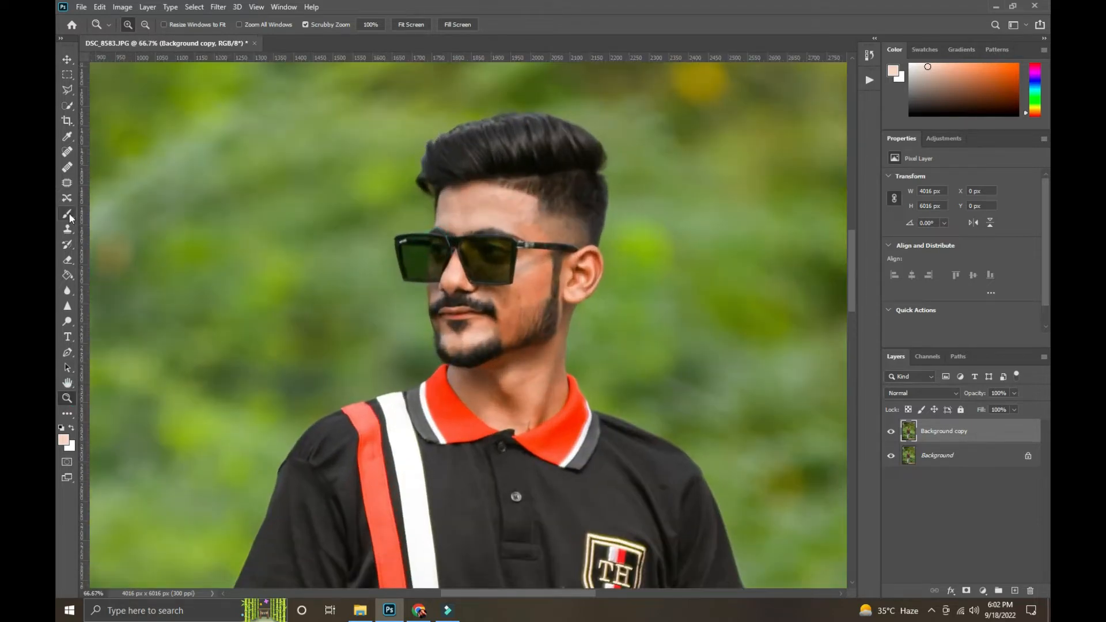
right_click(69, 213)
drag(99, 233, 99, 233)
scroll(495, 233, up, 3)
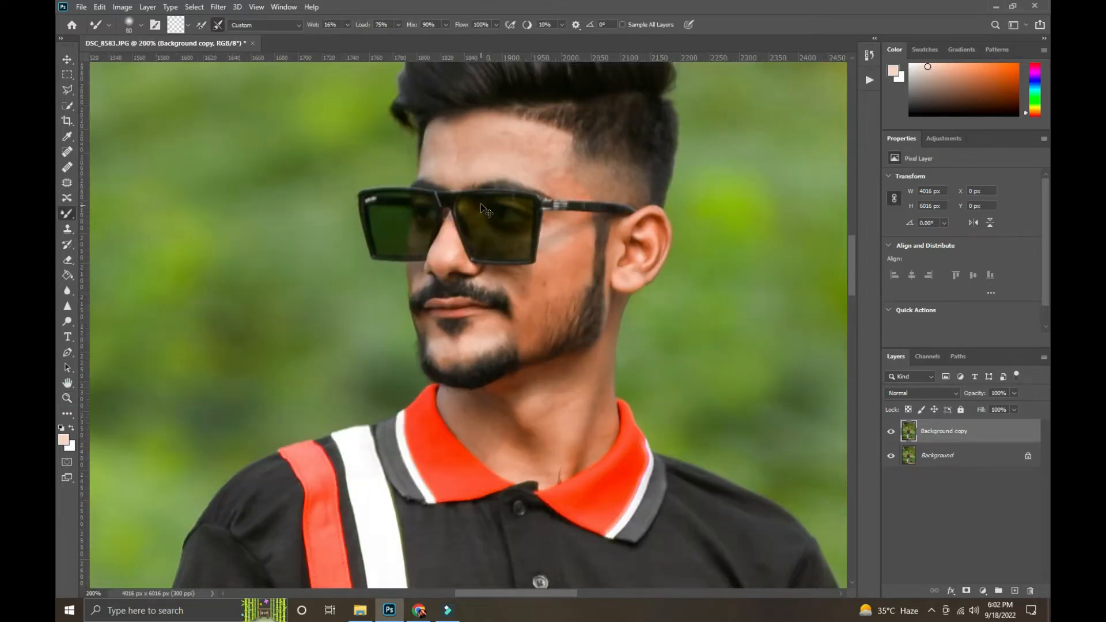
mouse_move(444, 191)
mouse_down()
mouse_move(425, 244)
mouse_move(398, 222)
mouse_move(391, 183)
mouse_move(384, 237)
mouse_move(388, 184)
mouse_move(387, 224)
mouse_move(397, 189)
mouse_up()
key(bracketright)
key(bracketright)
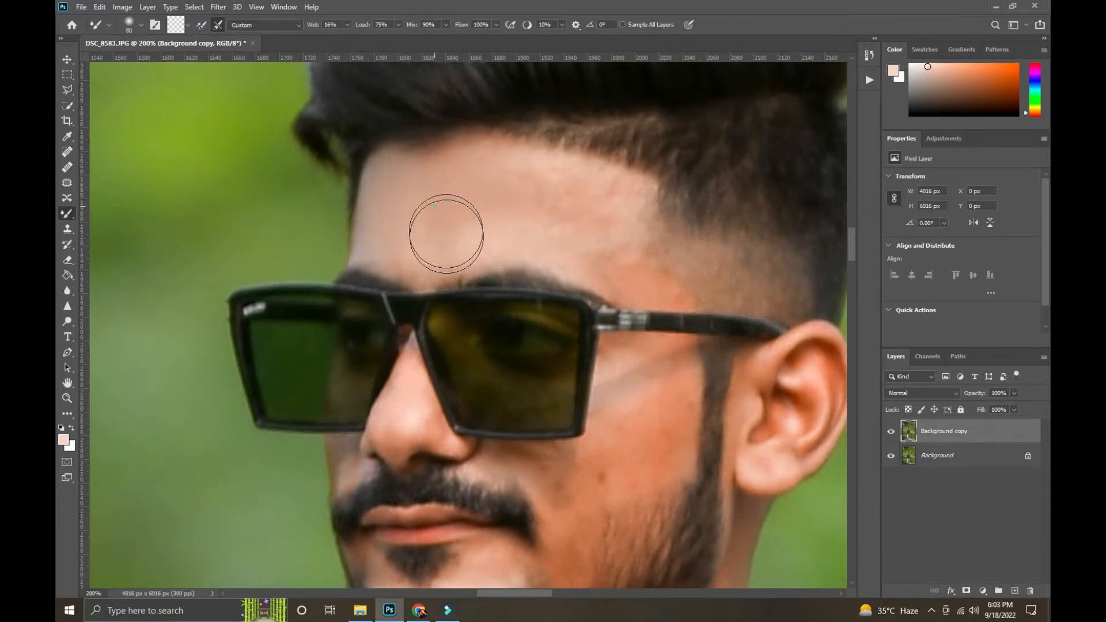
mouse_move(415, 236)
mouse_down()
mouse_move(588, 218)
mouse_move(463, 200)
mouse_move(435, 213)
mouse_move(601, 214)
mouse_move(434, 182)
mouse_move(408, 187)
mouse_move(626, 209)
mouse_move(448, 162)
mouse_up()
key(bracketleft)
key(bracketleft)
key(bracketleft)
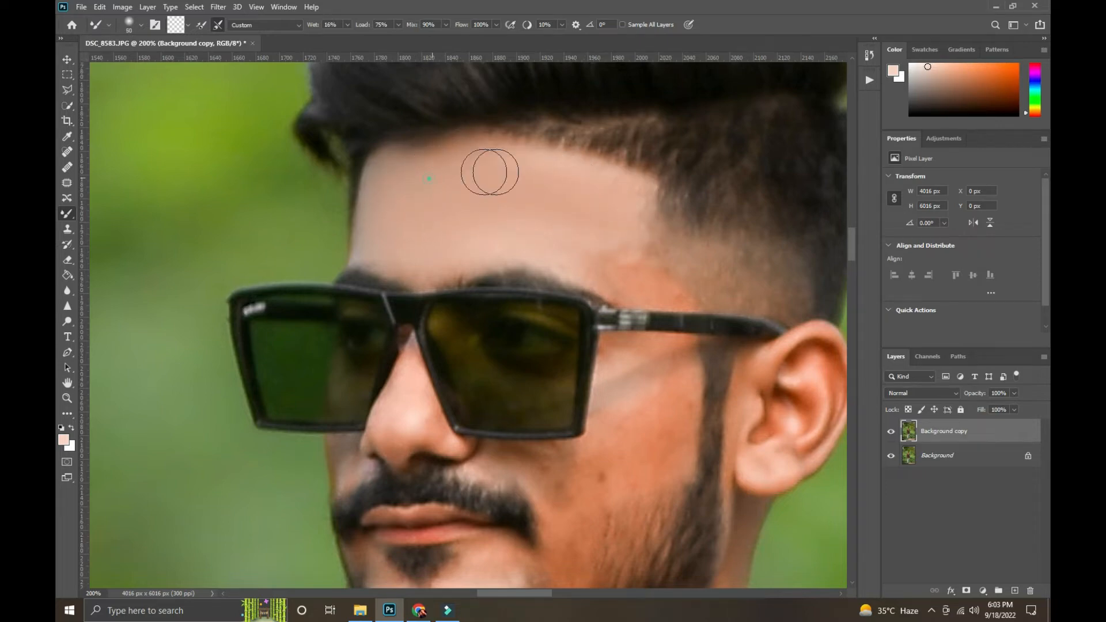
Blend the skin at the side of the forehead toward the temple with the Mixer Brush
mouse_move(615, 242)
mouse_down()
mouse_move(607, 201)
mouse_move(464, 141)
mouse_up()
mouse_move(358, 155)
mouse_down()
mouse_move(501, 198)
mouse_move(465, 199)
mouse_up()
key(bracketleft)
key(bracketleft)
key(bracketleft)
key(bracketright)
key(bracketright)
key(bracketright)
key(bracketright)
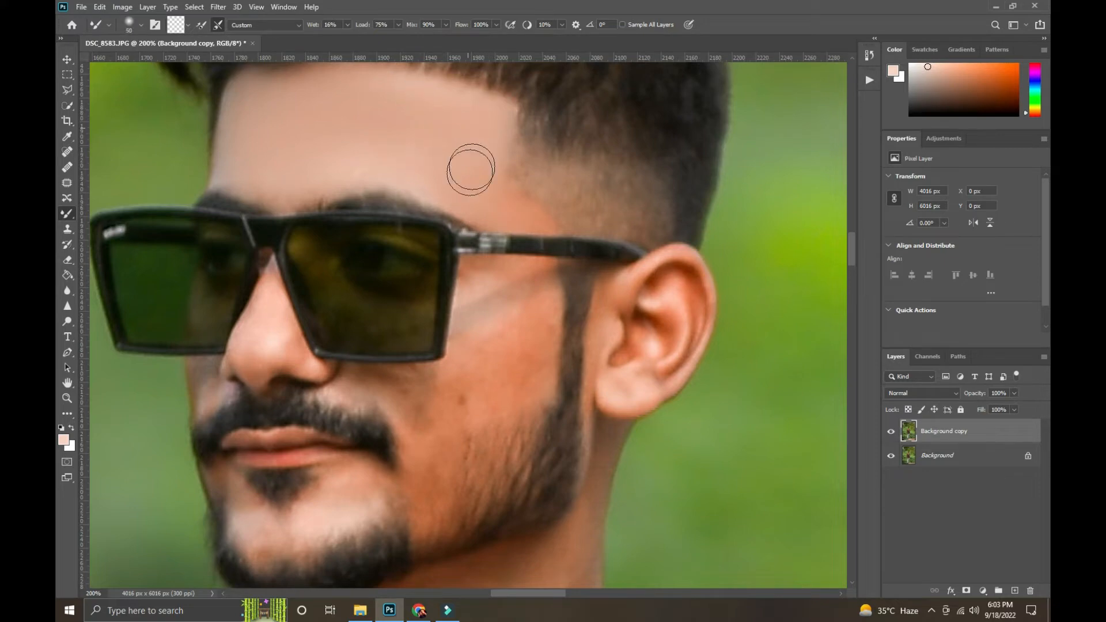
Smooth the cheek and the remaining facial skin around the sunglasses and beard with a smaller Mixer Brush
key(bracketleft)
key(bracketleft)
key(bracketleft)
mouse_move(507, 296)
mouse_down()
mouse_move(457, 203)
mouse_move(422, 184)
mouse_up()
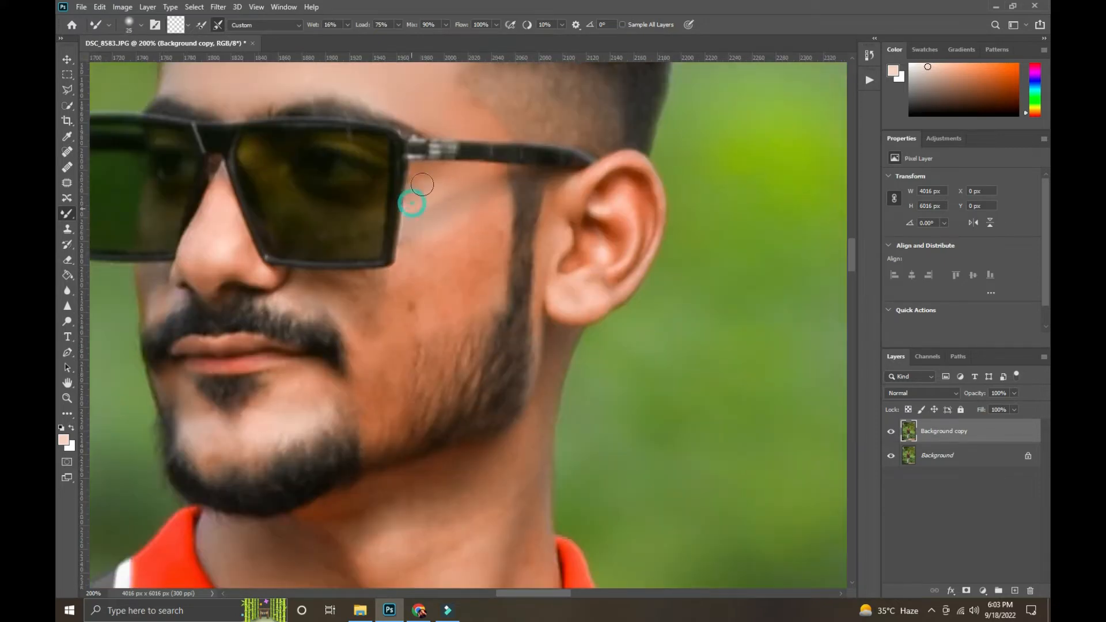
mouse_move(429, 261)
mouse_down()
mouse_move(485, 261)
mouse_move(495, 228)
mouse_move(381, 328)
mouse_move(426, 269)
mouse_move(366, 349)
mouse_up()
mouse_move(355, 297)
mouse_down()
mouse_move(334, 279)
mouse_move(370, 343)
mouse_move(388, 303)
mouse_move(372, 204)
mouse_up()
key(bracketleft)
key(bracketleft)
drag(323, 330, 343, 326)
mouse_move(230, 238)
mouse_down()
mouse_move(262, 325)
mouse_move(262, 311)
mouse_up()
key(bracketleft)
mouse_move(281, 194)
mouse_down()
mouse_move(250, 272)
mouse_move(249, 253)
mouse_up()
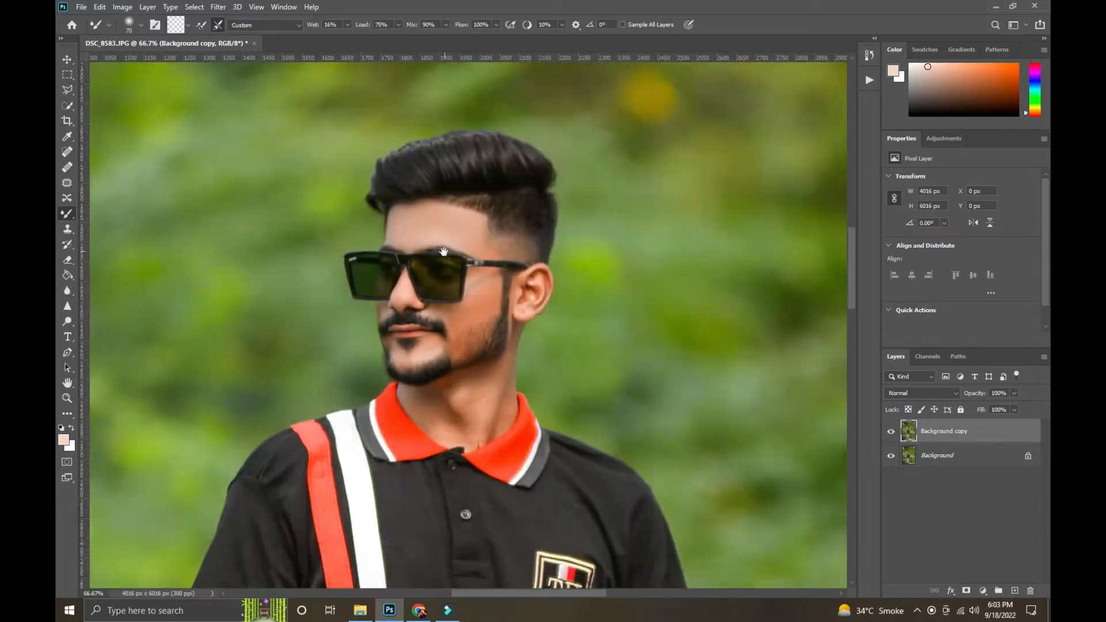
Smooth the neck skin between the beard and the shirt collar with the Mixer Brush
scroll(371, 214, up, 5)
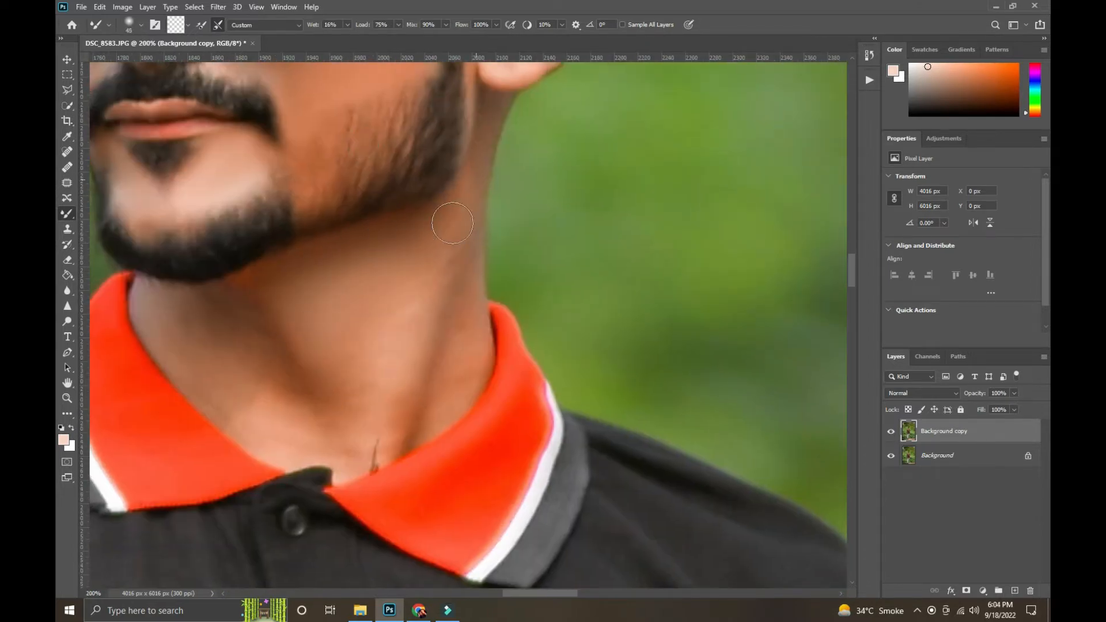
mouse_move(451, 197)
mouse_down()
mouse_move(456, 265)
mouse_move(395, 421)
mouse_up()
key(])
key(])
key(])
key(])
key(])
mouse_move(364, 458)
mouse_down()
mouse_move(400, 363)
mouse_move(356, 429)
mouse_move(357, 391)
mouse_move(304, 419)
mouse_move(253, 413)
mouse_move(176, 350)
mouse_move(208, 313)
mouse_up()
key([)
key([)
key(bracketright)
key(bracketright)
key(bracketright)
key(bracketright)
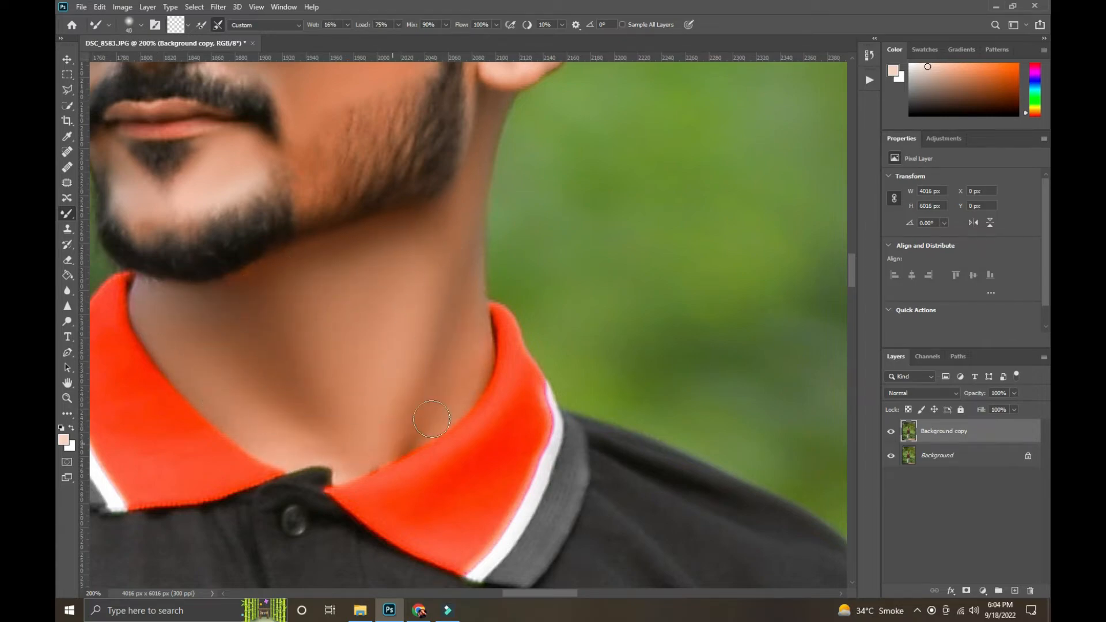
Smooth the forearm and hand on the shirt-crest side with the Mixer Brush, using a smaller brush for the hand
drag(422, 426, 340, 115)
key(ctrl+minus)
drag(553, 338, 479, 216)
mouse_move(447, 330)
mouse_down()
mouse_move(449, 422)
mouse_move(456, 378)
mouse_up()
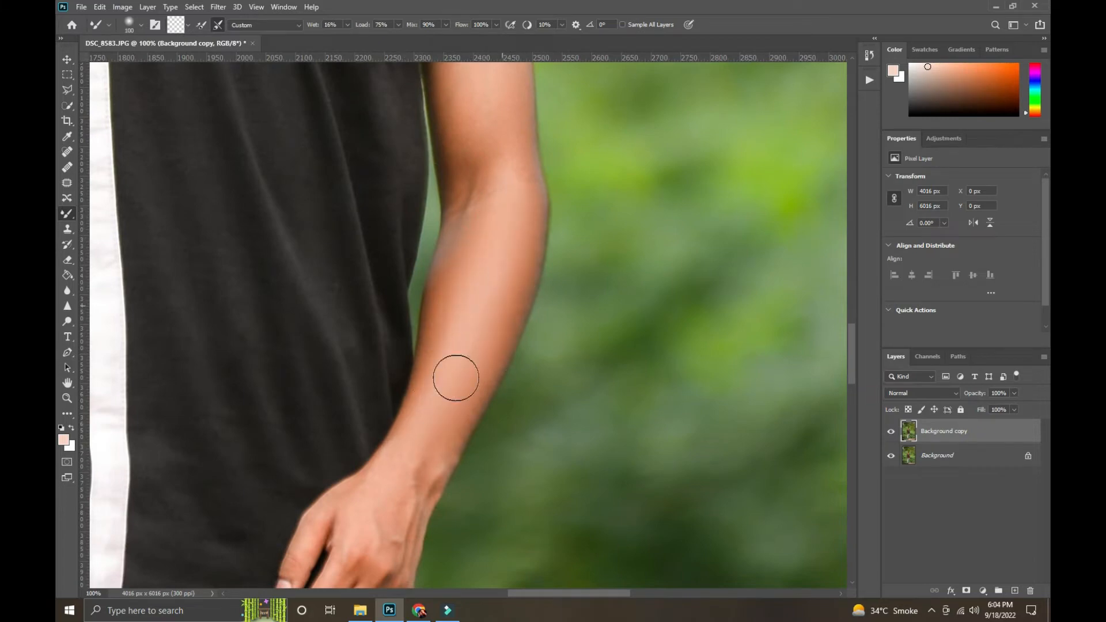
drag(482, 452, 493, 325)
key(bracketleft)
key(bracketleft)
mouse_move(390, 360)
mouse_down()
mouse_move(340, 467)
mouse_move(418, 385)
mouse_up()
drag(445, 331, 488, 233)
key(bracketleft)
key(bracketleft)
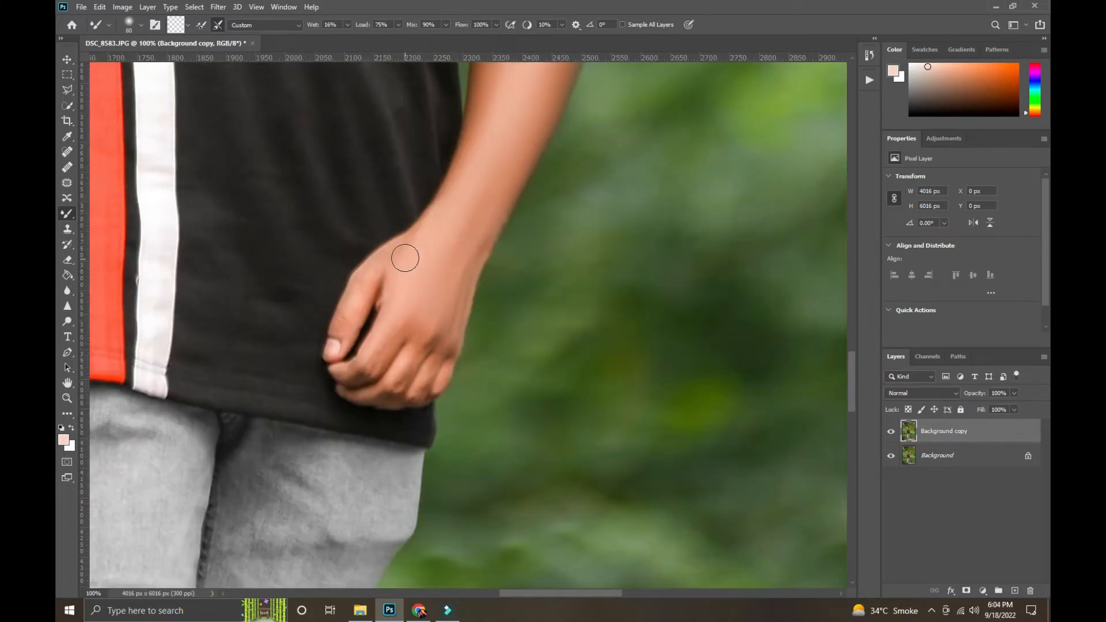
Smooth the upper arm on the shirt-crest side with a resized Mixer Brush
drag(537, 113, 395, 461)
key(bracketright)
key(bracketright)
key(bracketright)
key(bracketright)
key(bracketright)
key(bracketleft)
key(bracketleft)
mouse_move(384, 281)
mouse_down()
mouse_move(371, 191)
mouse_move(420, 165)
mouse_up()
Smooth the forearm on the striped side of the shirt with the Mixer Brush
drag(443, 300, 747, 89)
key(ctrl+minus)
drag(296, 124, 314, 329)
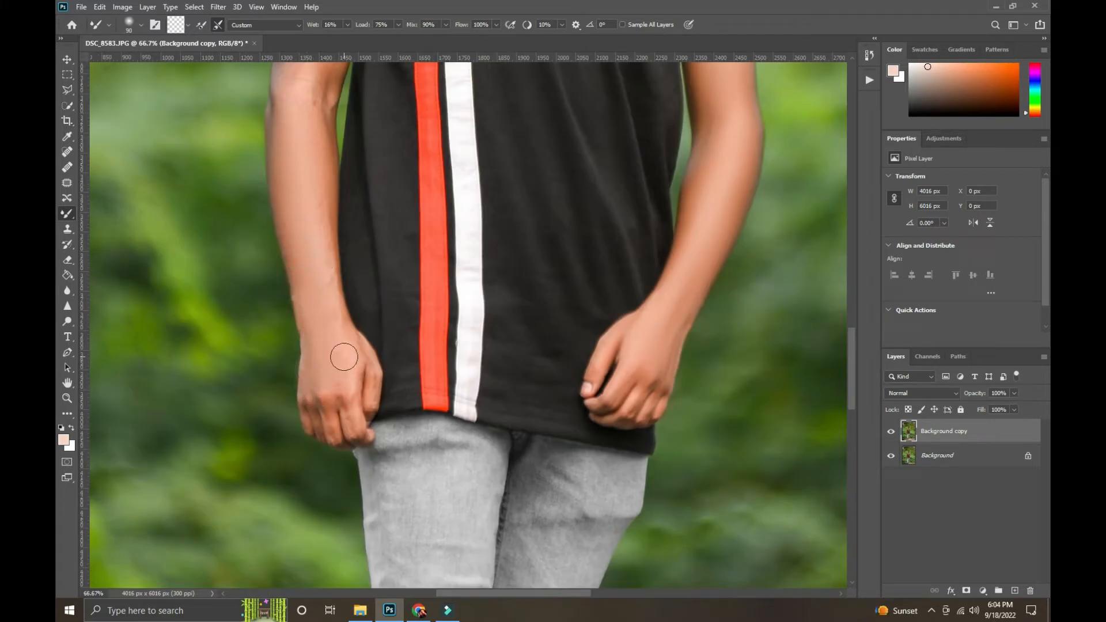
scroll(313, 271, up, 2)
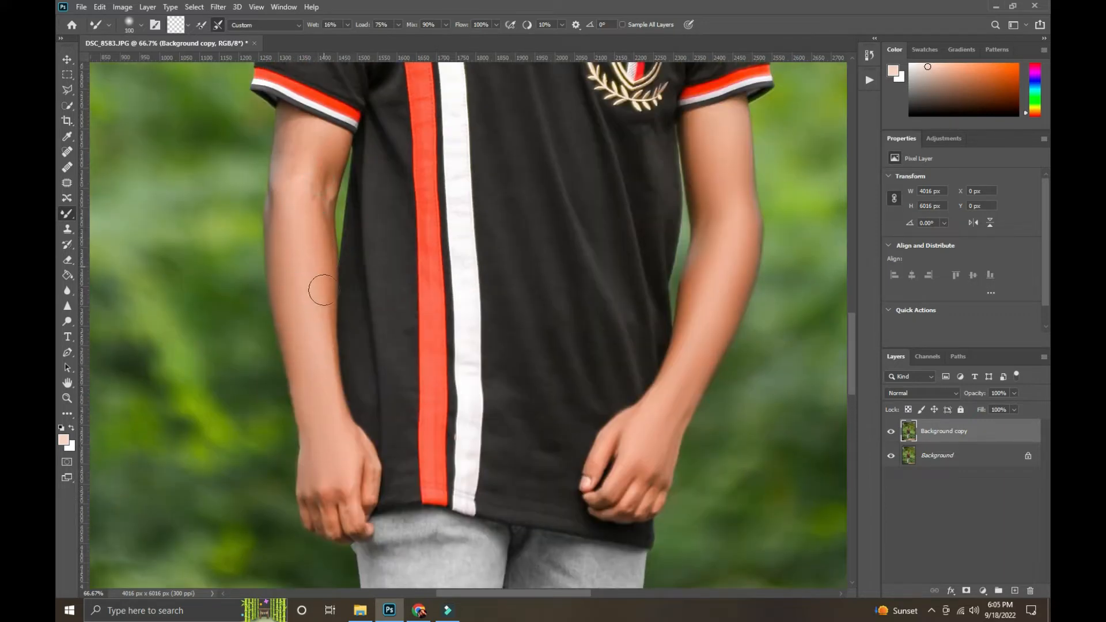
Smooth the elbow and upper arm below the sleeve on the striped side of the shirt
scroll(323, 289, up, 2)
key(bracketright)
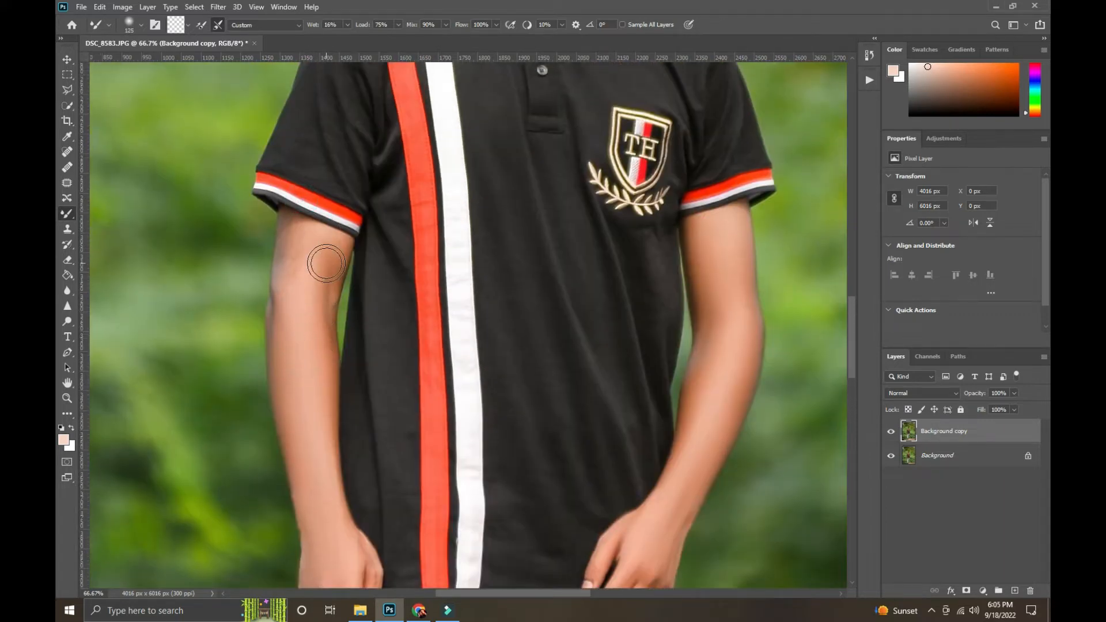
key(bracketleft)
key(bracketleft)
drag(325, 251, 301, 239)
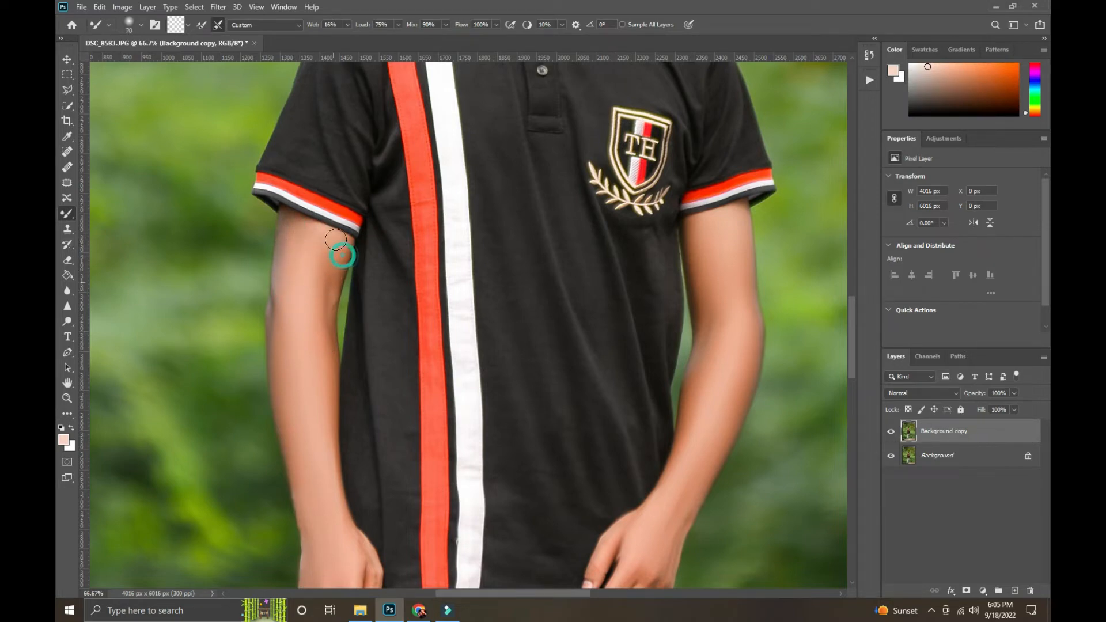
Smooth the back of the hand on the striped side with the Mixer Brush and show the whole photo
drag(318, 380, 249, 99)
key(bracketright)
key(bracketright)
mouse_move(278, 276)
mouse_down()
mouse_move(247, 217)
mouse_move(252, 264)
mouse_up()
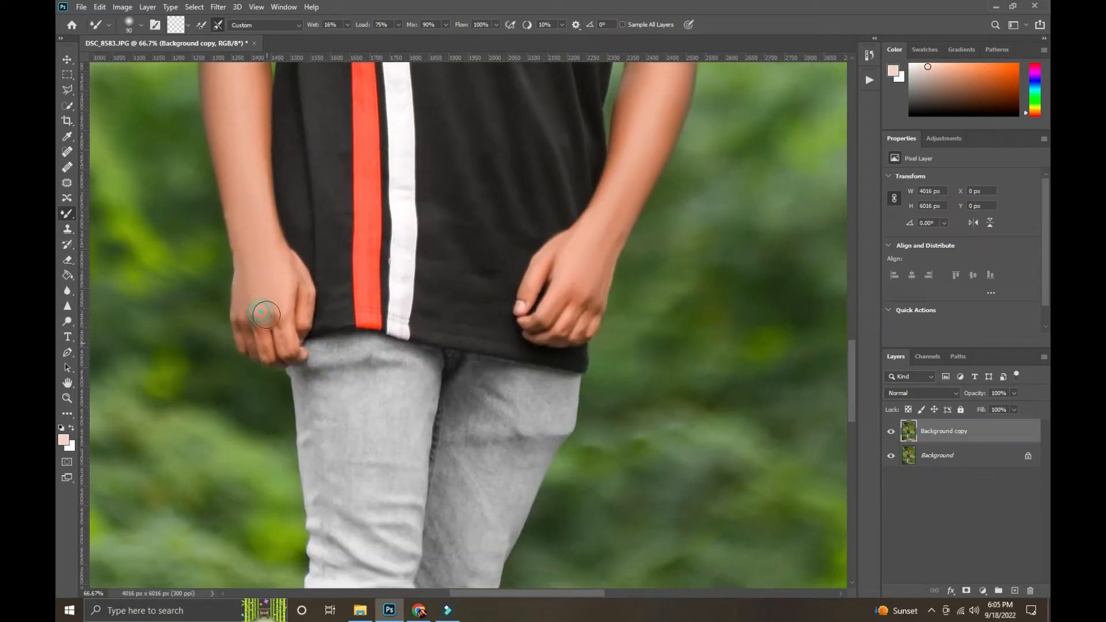
drag(321, 373, 319, 286)
key(ctrl+minus)
key(ctrl+minus)
key(ctrl+minus)
key(ctrl+minus)
key(ctrl+minus)
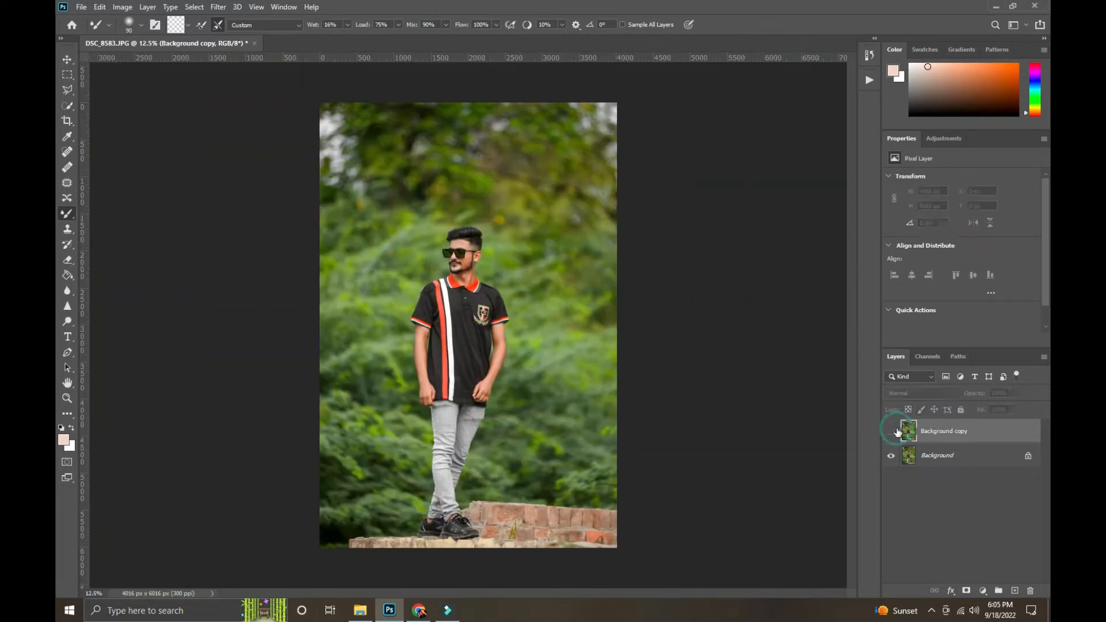
Try merging the retouched layer into the Background, and undo the merge
right_click(963, 433)
click(900, 460)
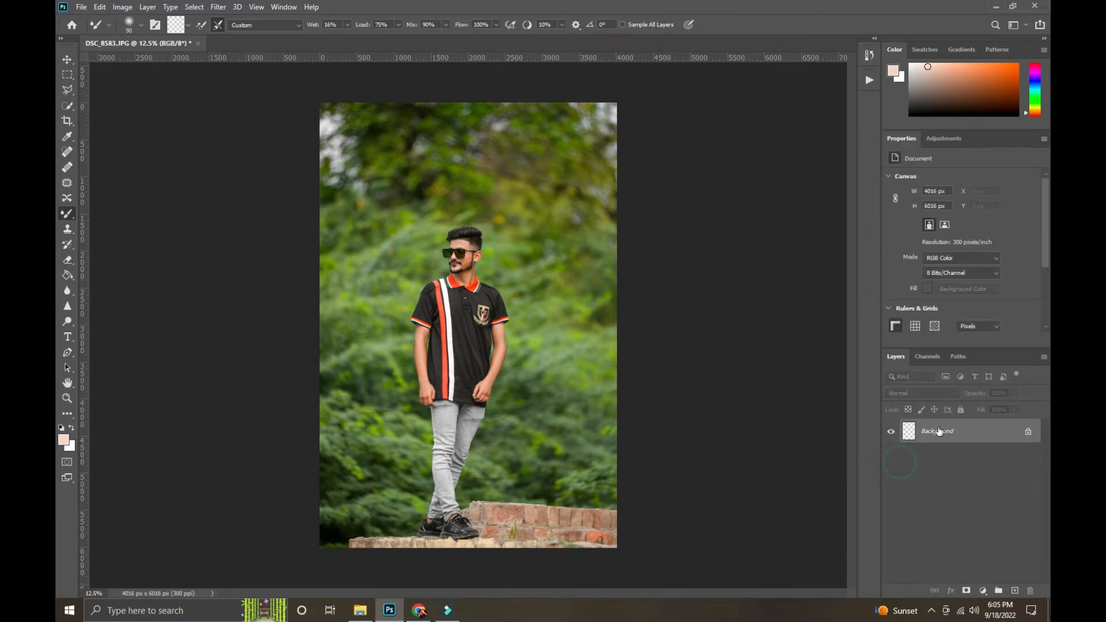
key(ctrl+z)
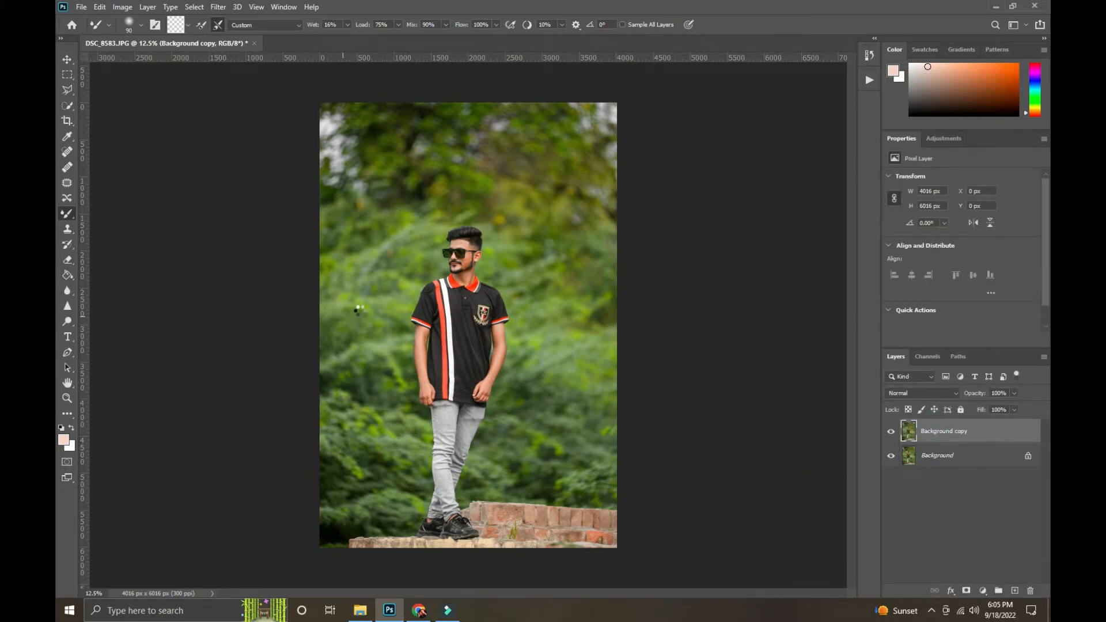
Reopen the Camera Raw Filter and set saturation to Greens -100, Aquas -100 and Blues -6, strongly reducing Yellows too
key(ctrl+shift+a)
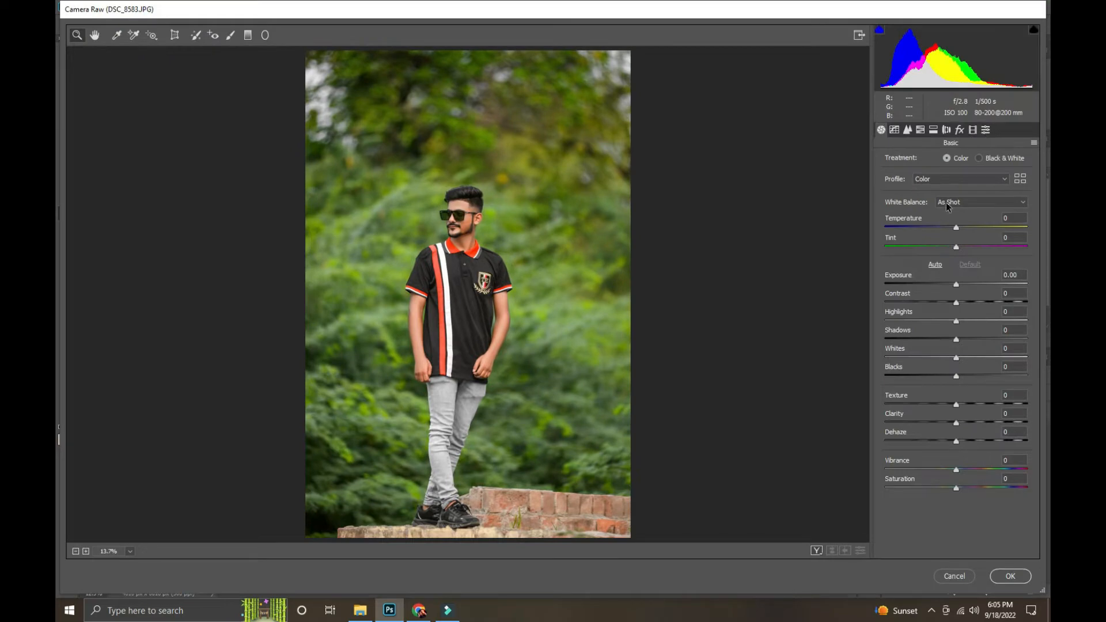
click(920, 130)
click(929, 162)
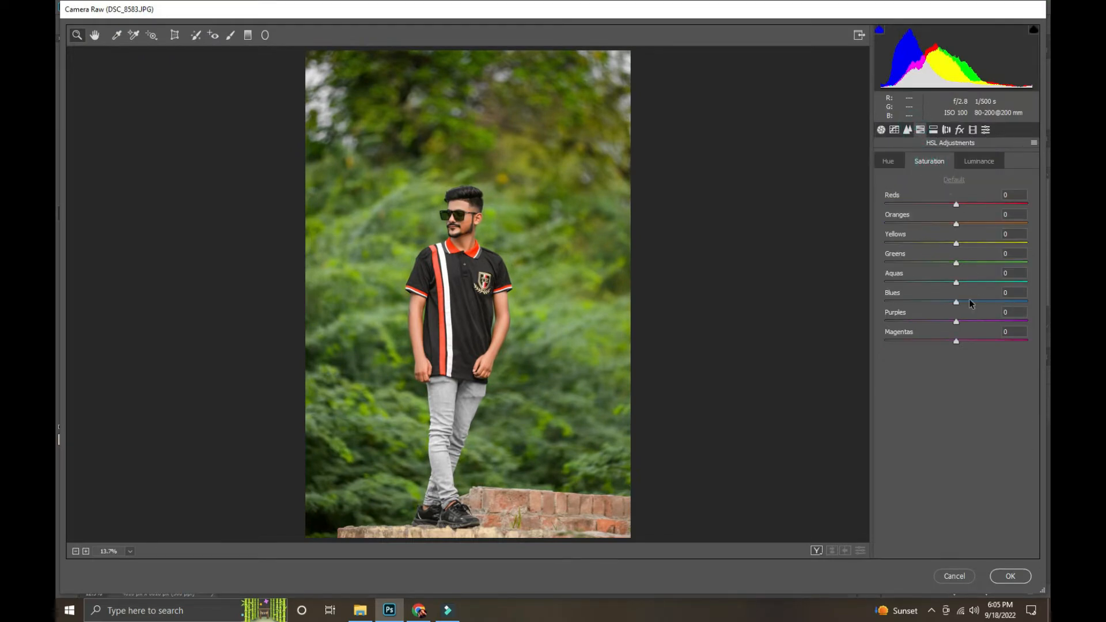
drag(949, 304, 947, 304)
drag(956, 263, 851, 269)
drag(955, 282, 860, 270)
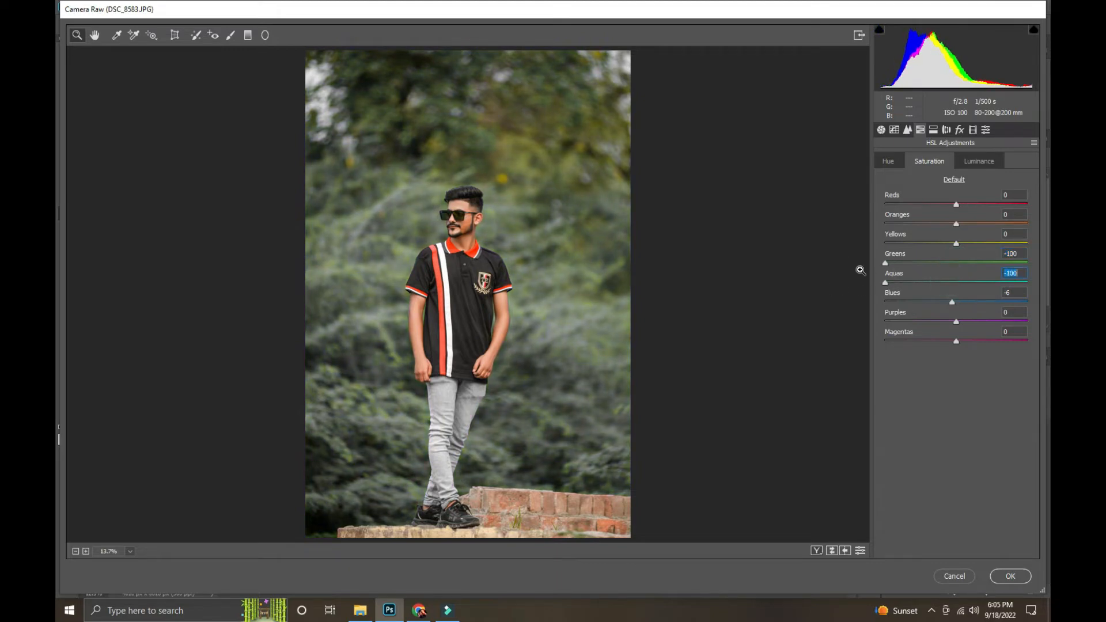
drag(951, 244, 857, 264)
Set the HSL hue to Yellows -24 and Greens -100, and raise the luminance of Oranges
click(888, 162)
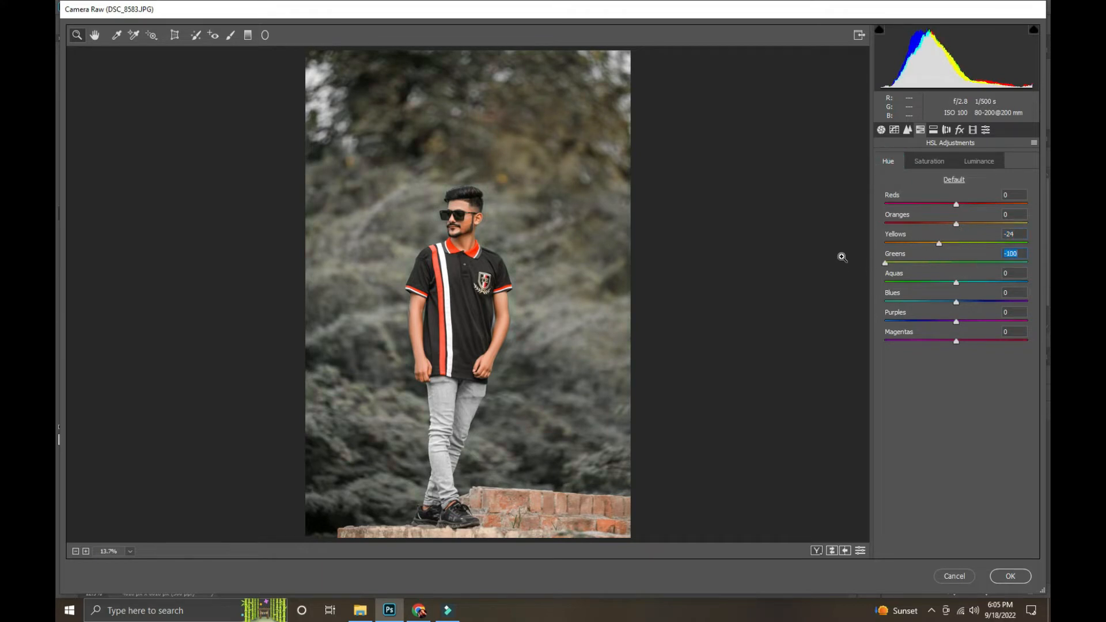
click(979, 162)
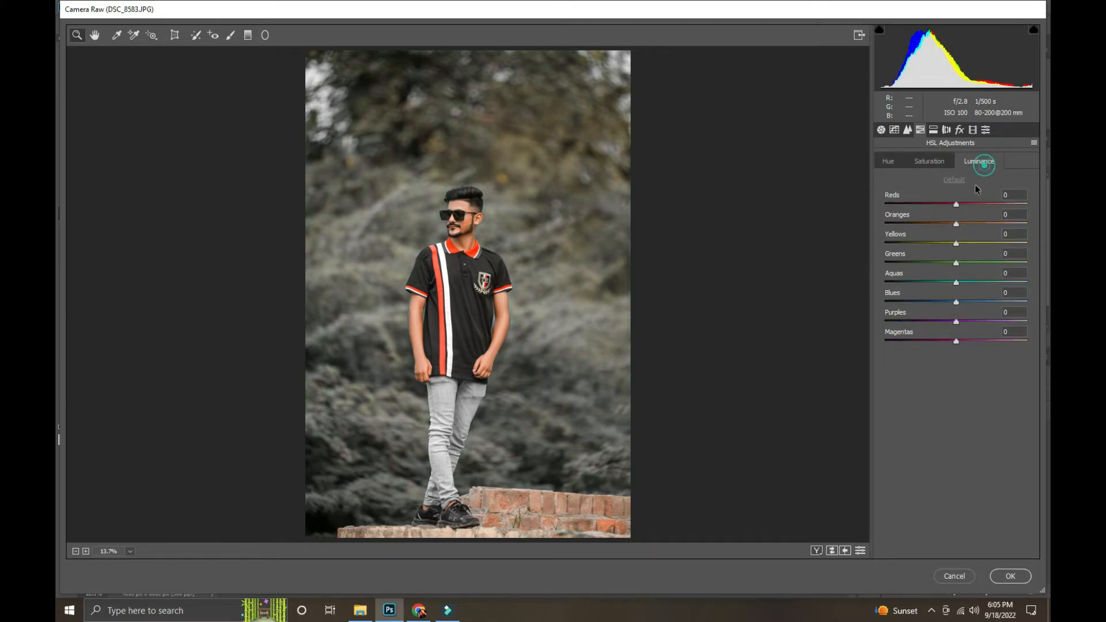
click(976, 224)
Lower the contrast to -18 and apply the Camera Raw adjustments
click(880, 130)
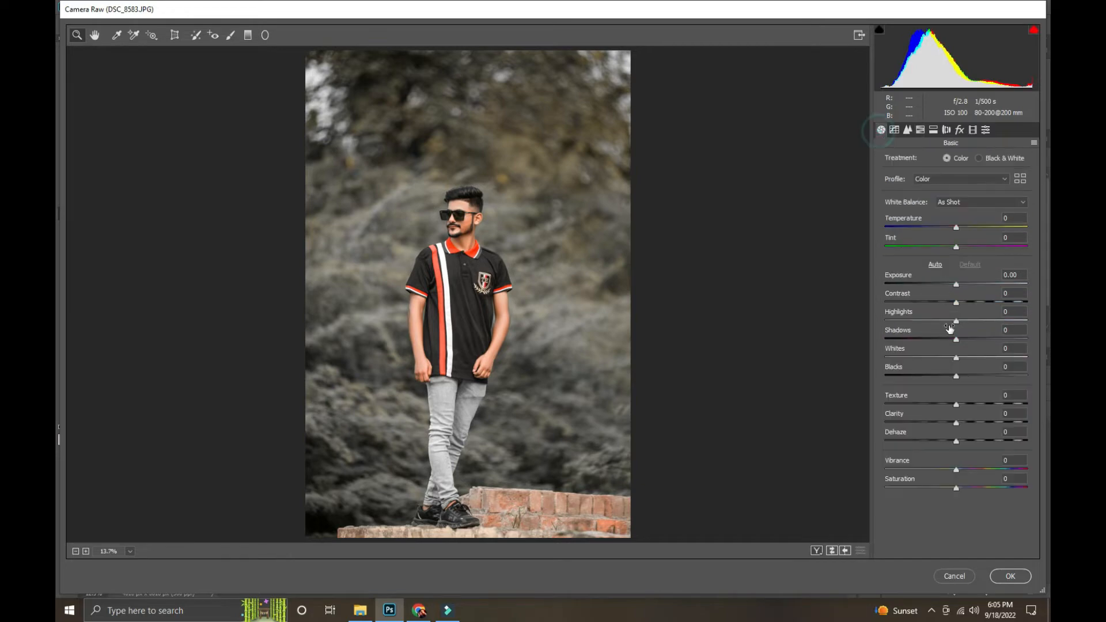
drag(957, 302, 942, 304)
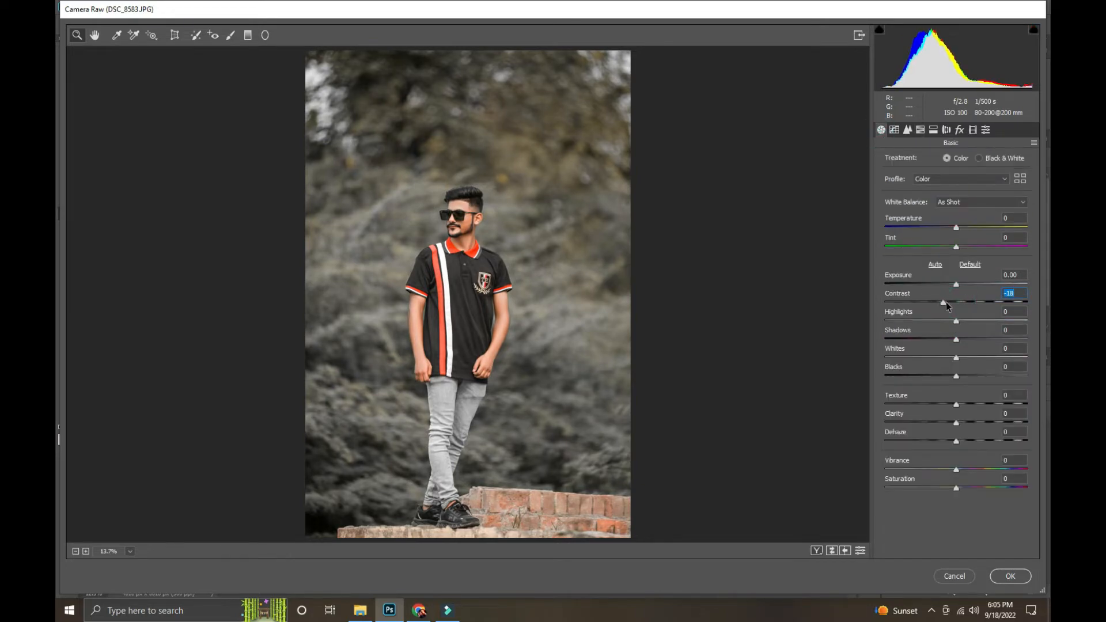
click(1008, 576)
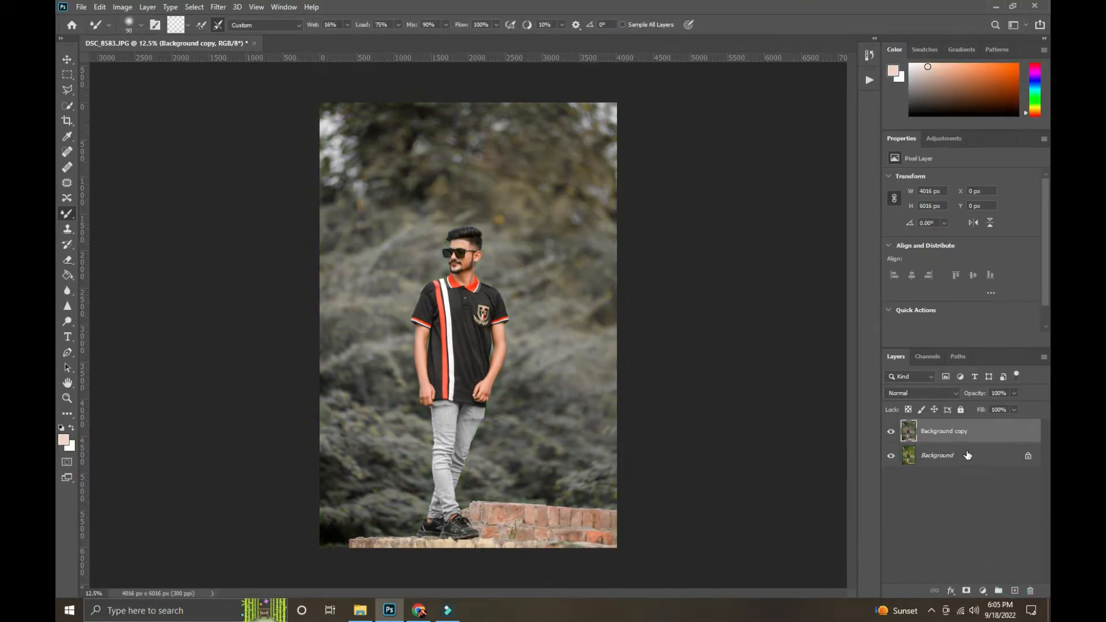
Flatten the graded image and duplicate the Background as a new layer
right_click(963, 454)
click(958, 414)
key(ctrl+j)
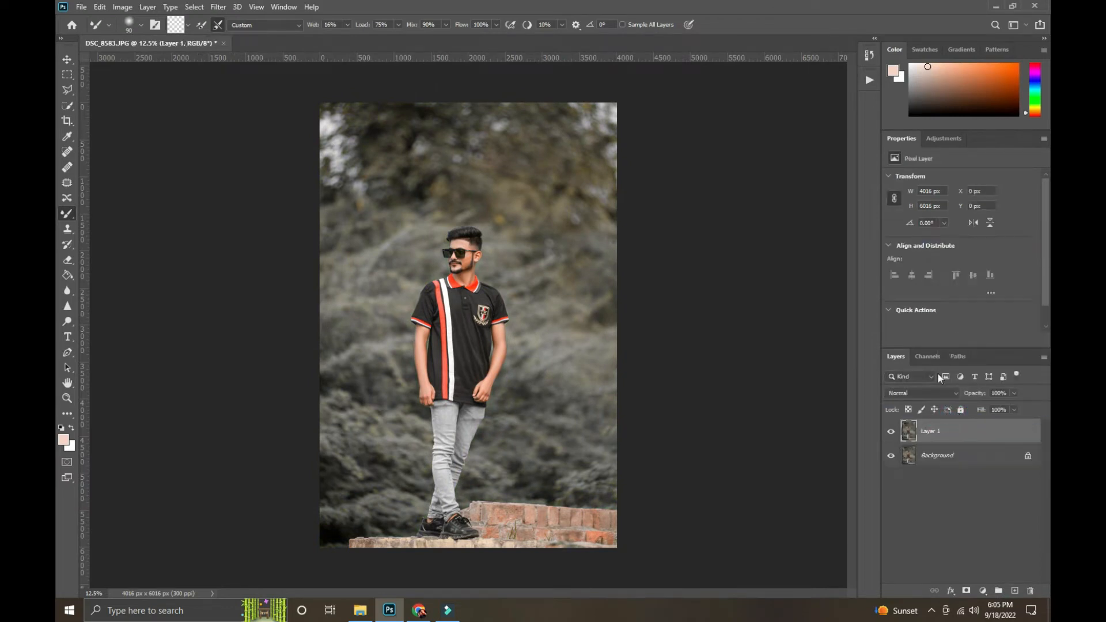
Run the "ma studio" action from the OILY SKIN set on the duplicated layer
click(869, 80)
click(793, 104)
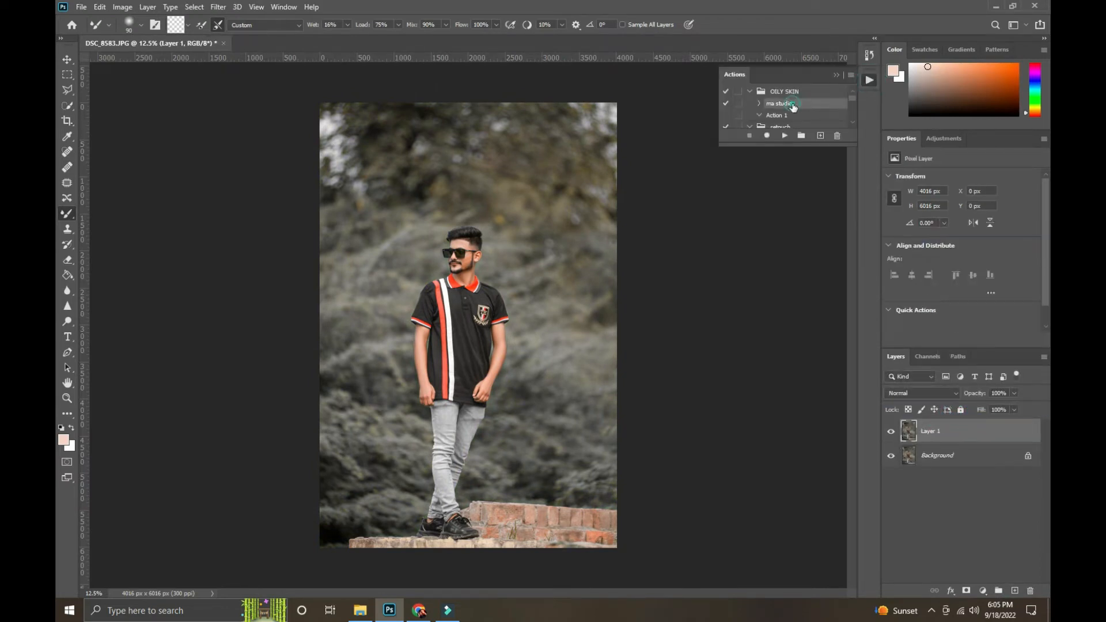
click(784, 135)
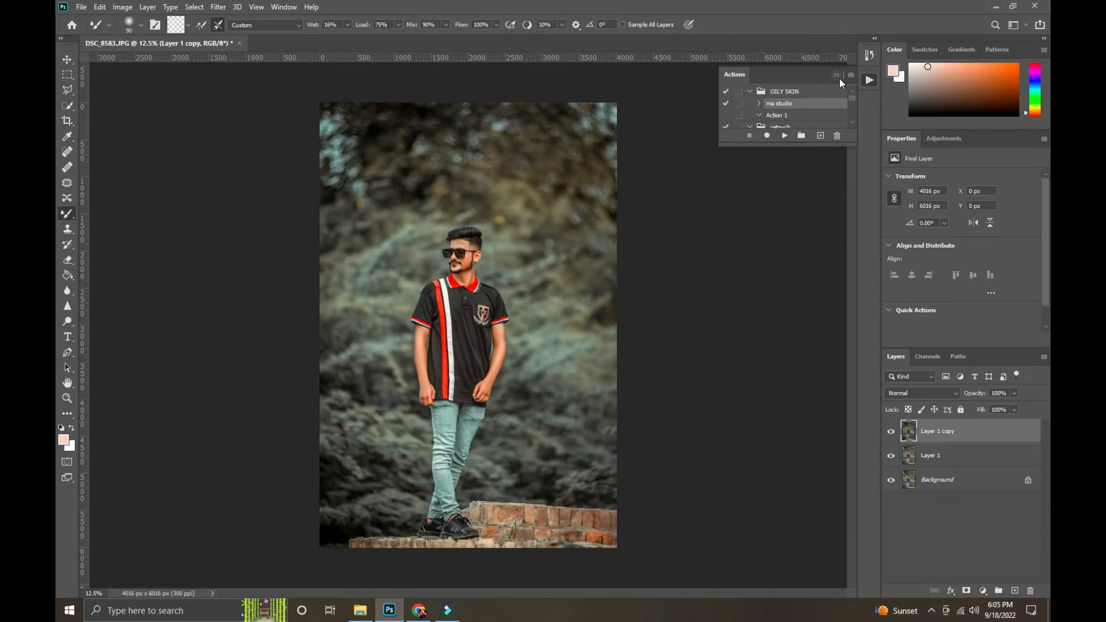
click(837, 76)
Compare the photo with and without the action's result layer, in full view and close up on the face and shirt
click(890, 432)
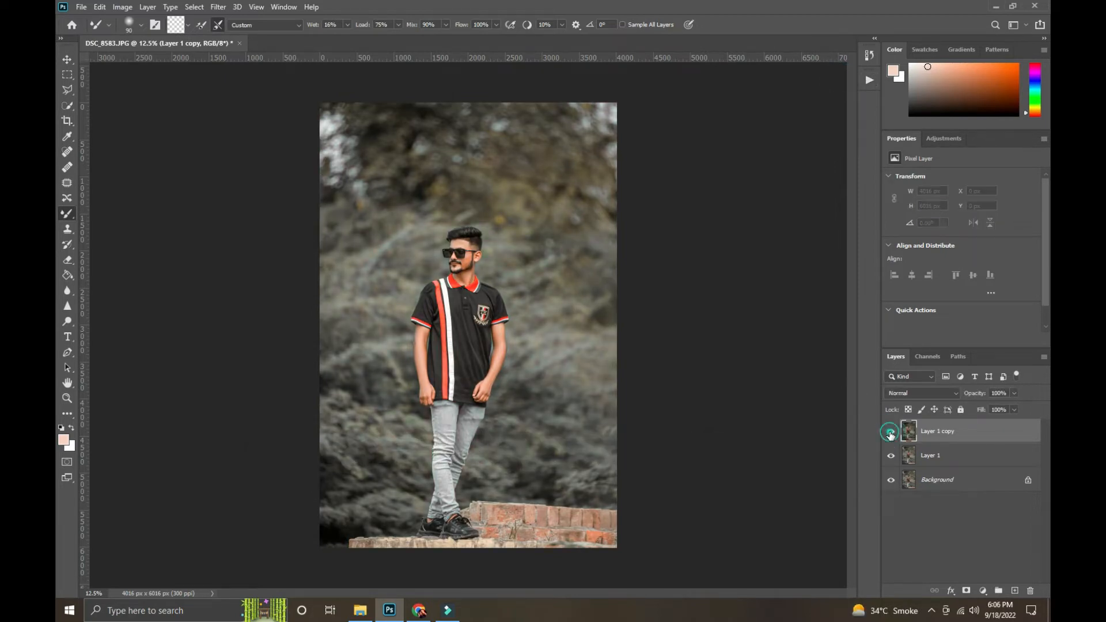
click(890, 433)
key(ctrl+plus)
key(ctrl+plus)
key(ctrl+plus)
key(ctrl+plus)
drag(453, 188, 507, 326)
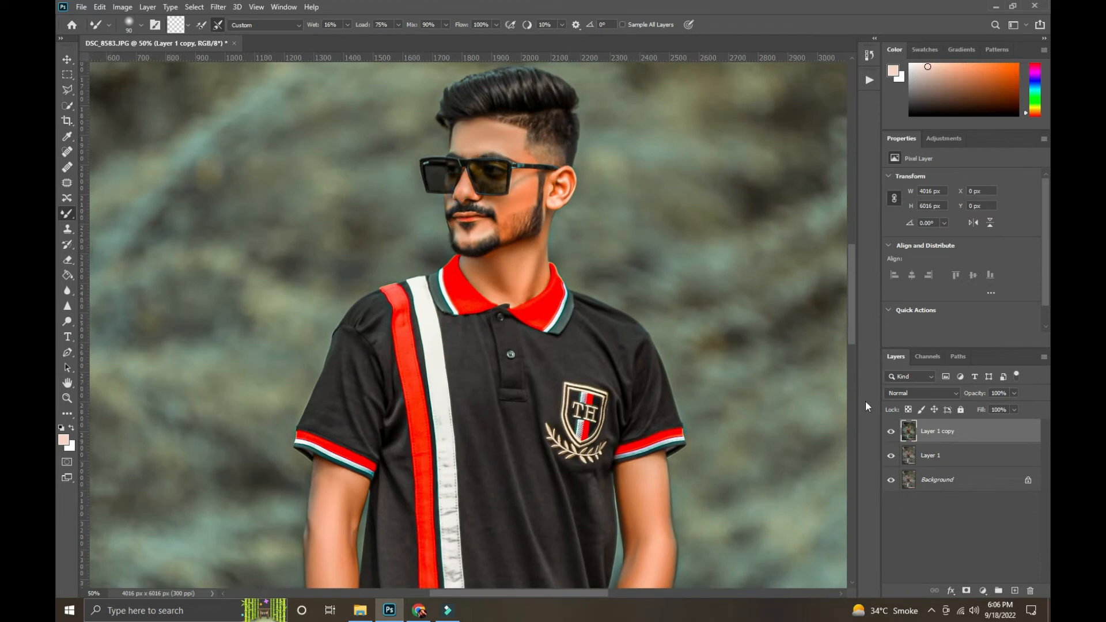
click(890, 431)
click(890, 431)
Reduce the fill of the action's result layer to about 63% and compare the whole photo with and without it
click(1013, 409)
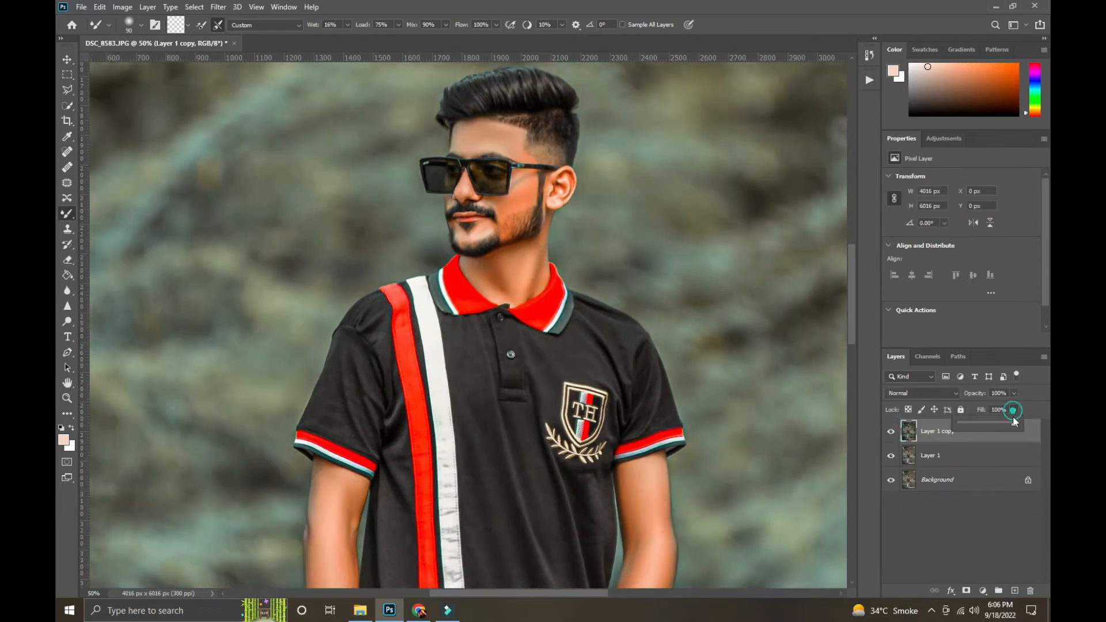
drag(1010, 422, 990, 421)
key(ctrl+minus)
key(ctrl+minus)
key(ctrl+minus)
key(ctrl+minus)
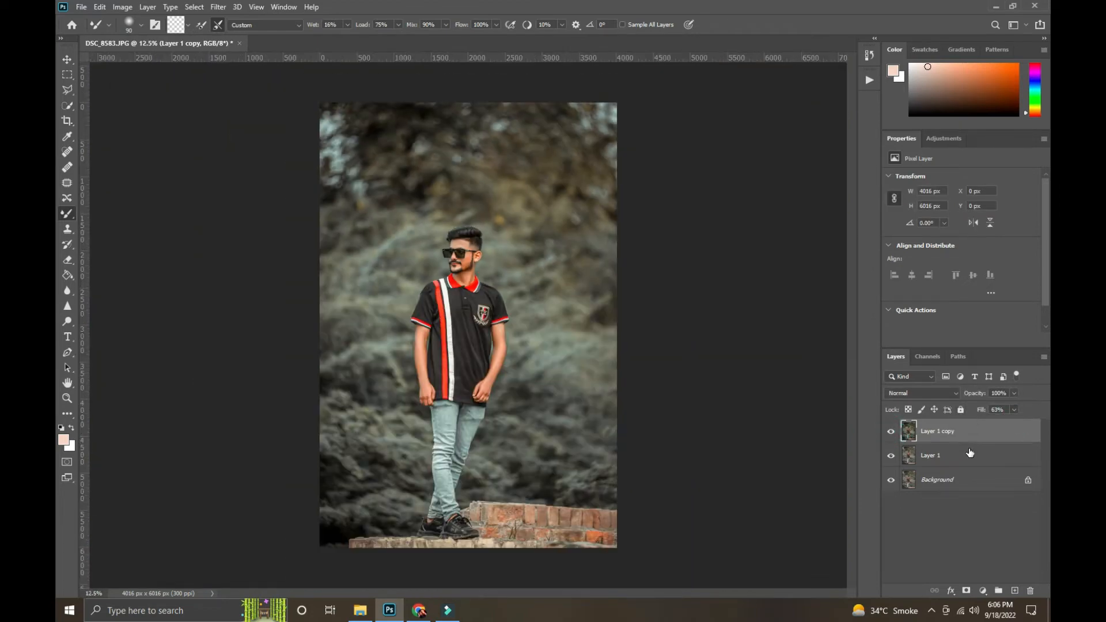
click(890, 431)
click(891, 431)
Flatten the softened action effect into the Background and make a fresh copy of it
right_click(986, 451)
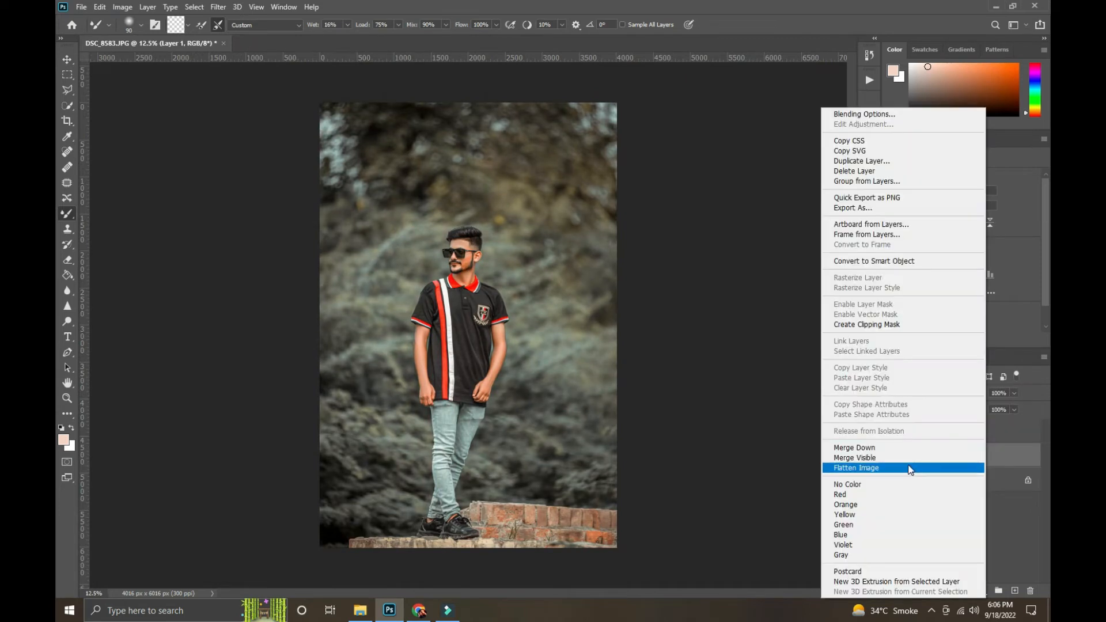
click(909, 466)
key(ctrl+j)
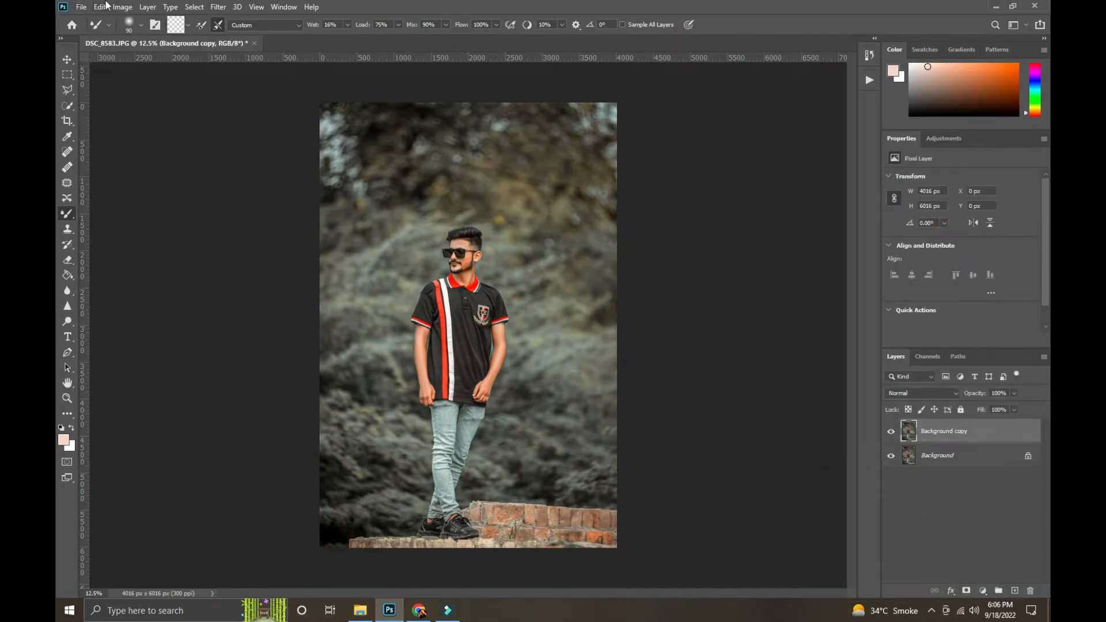
Raise the brightness of the Background copy to 9 with Brightness/Contrast
click(123, 7)
mouse_move(148, 34)
click(255, 36)
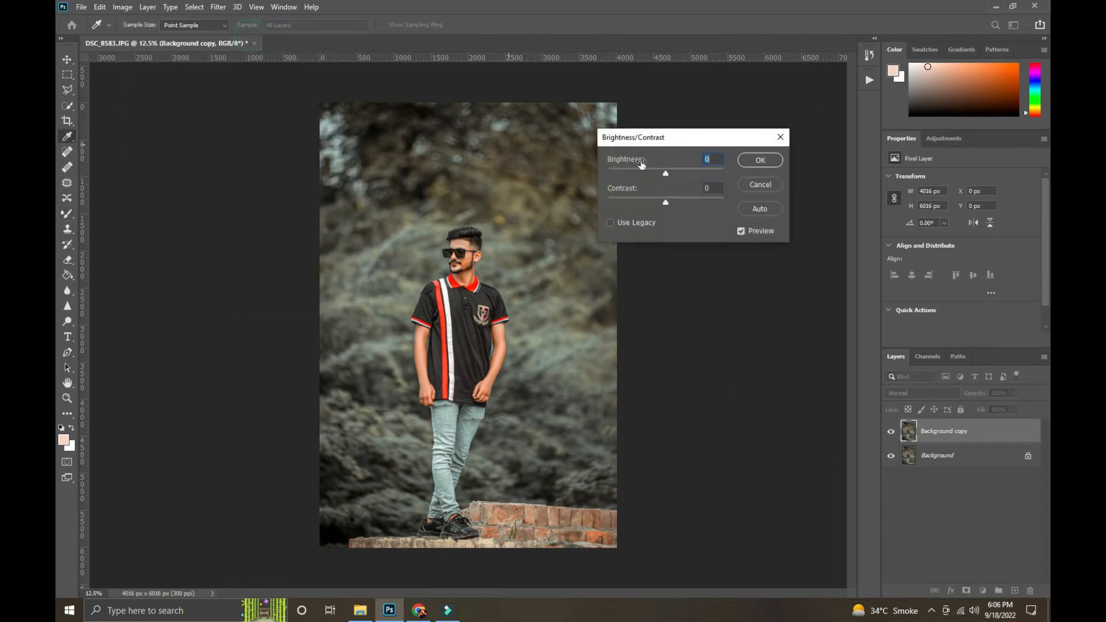
drag(665, 174, 669, 173)
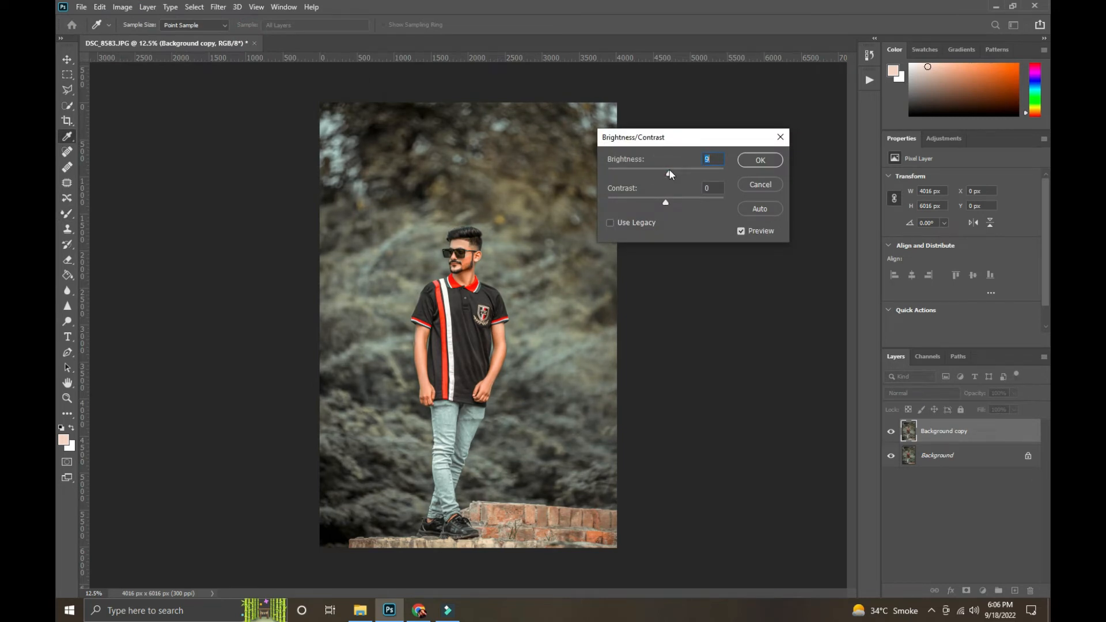
click(764, 163)
key(b)
Use Selective Color to set Whites to Cyan +40, Magenta -39, Yellow +15 and Black -22
click(122, 7)
mouse_move(142, 38)
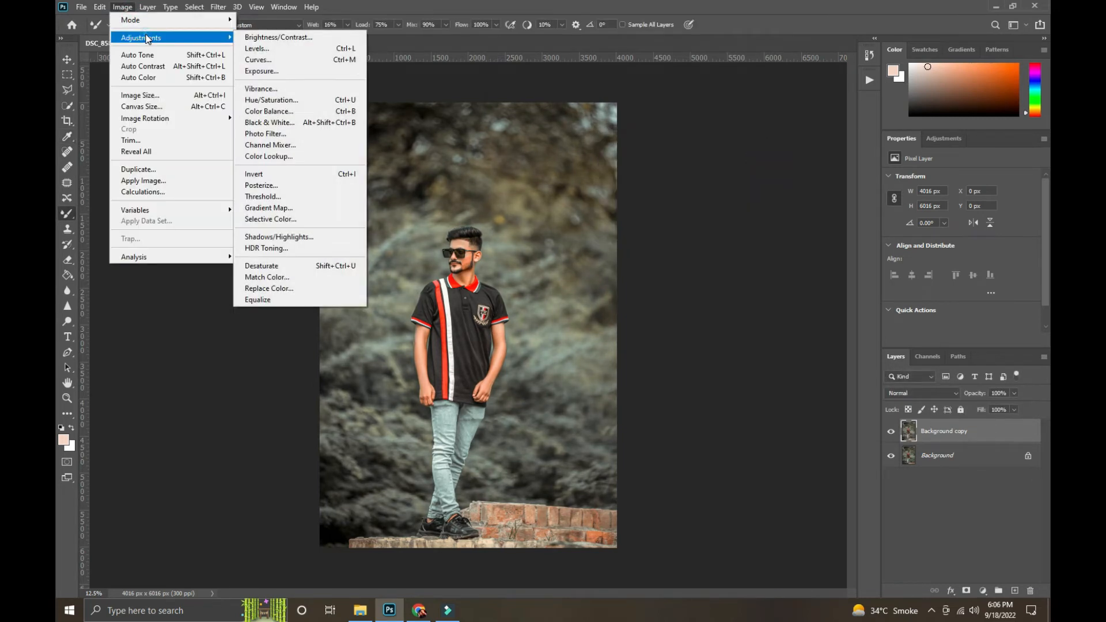
click(306, 218)
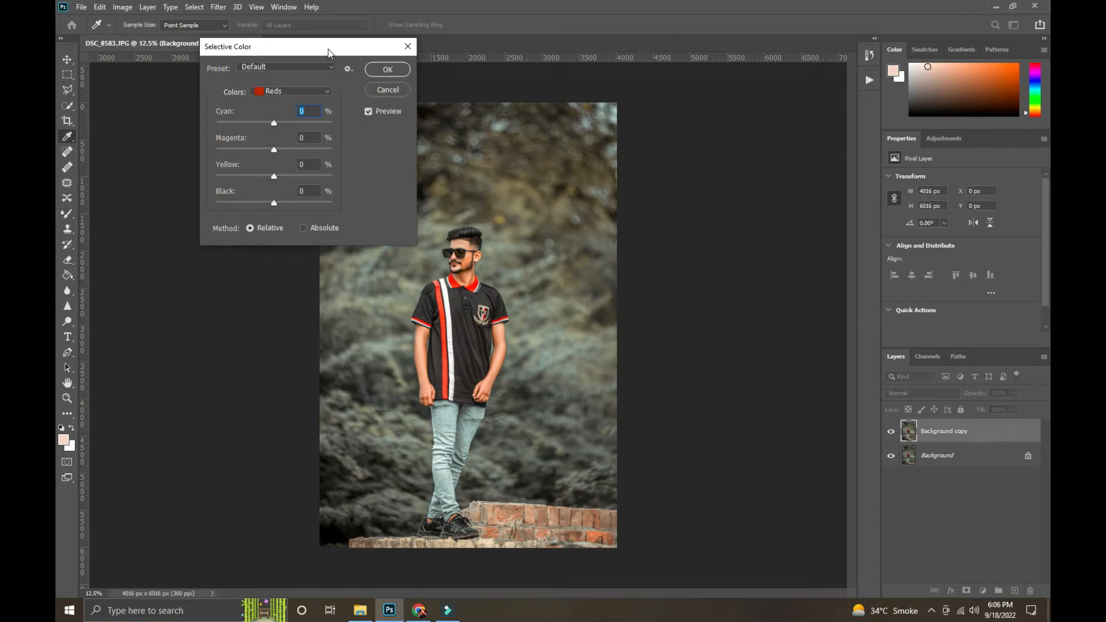
drag(328, 53, 805, 55)
click(771, 93)
click(750, 172)
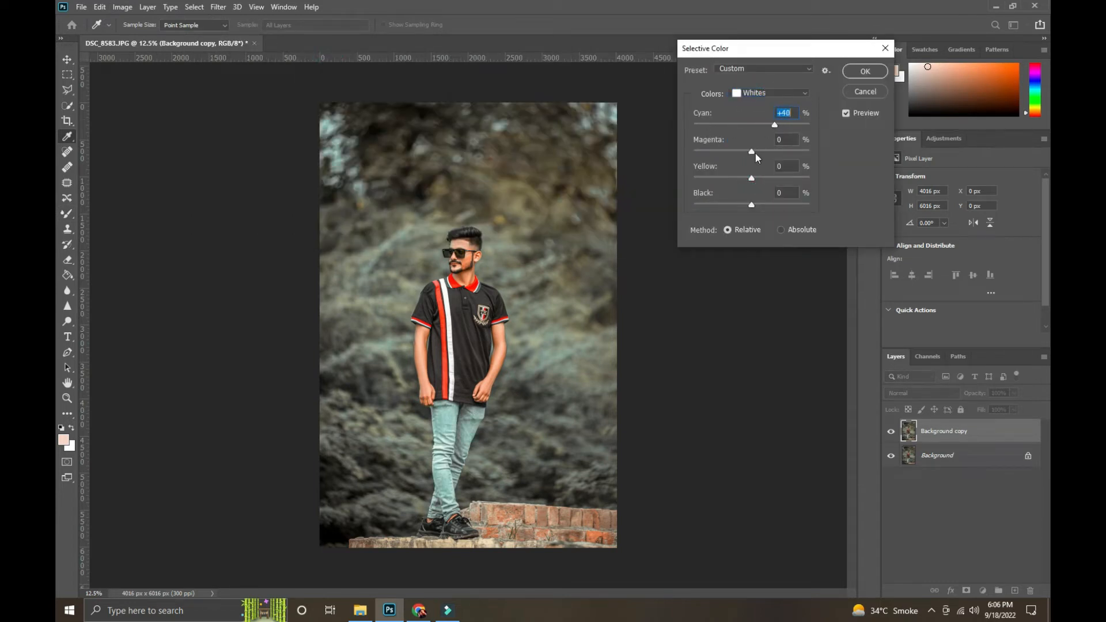
drag(755, 152, 712, 178)
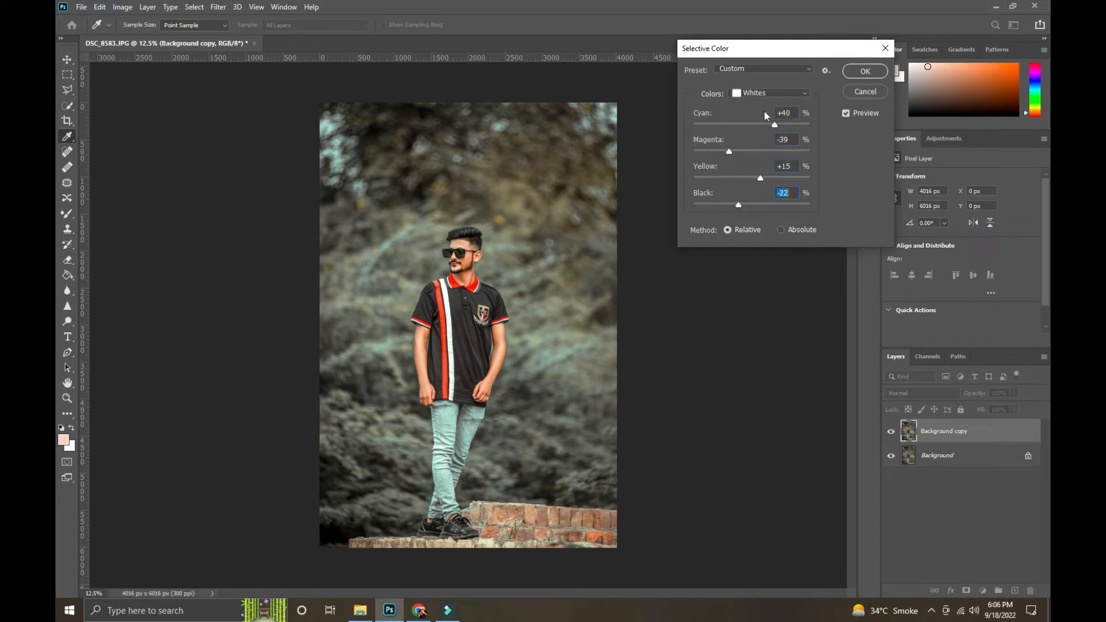
Set the Selective Color Blacks to Magenta +5, Yellow -12 and Black +6, and apply the adjustment
click(772, 93)
click(755, 193)
drag(750, 204, 754, 154)
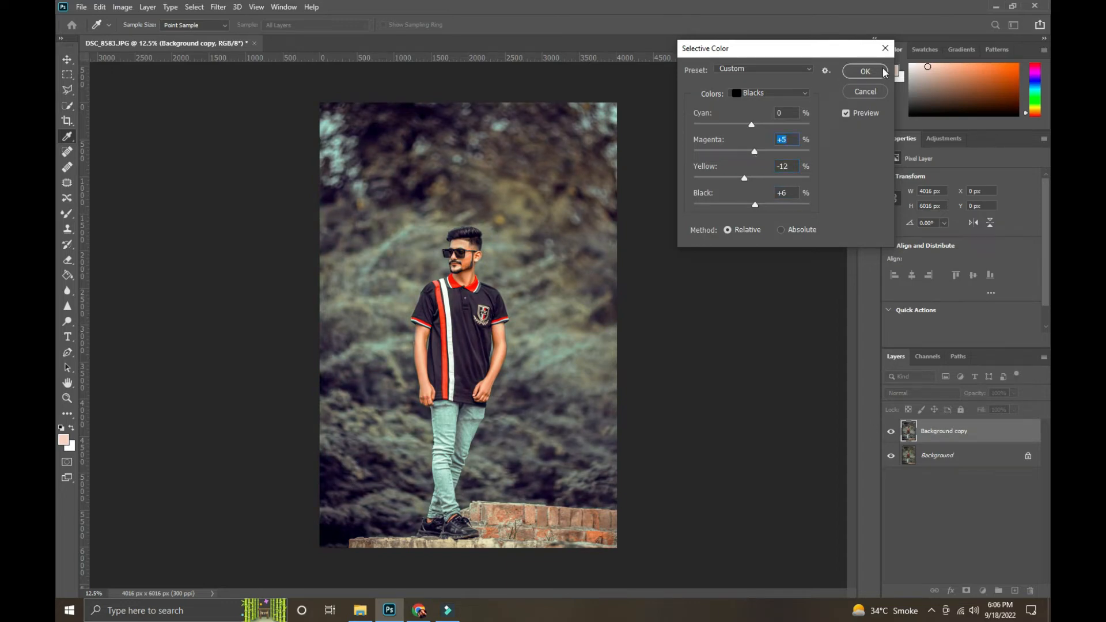
click(865, 71)
Flatten the colour-corrected image and open a duplicate layer of it in Liquify
right_click(962, 433)
click(835, 456)
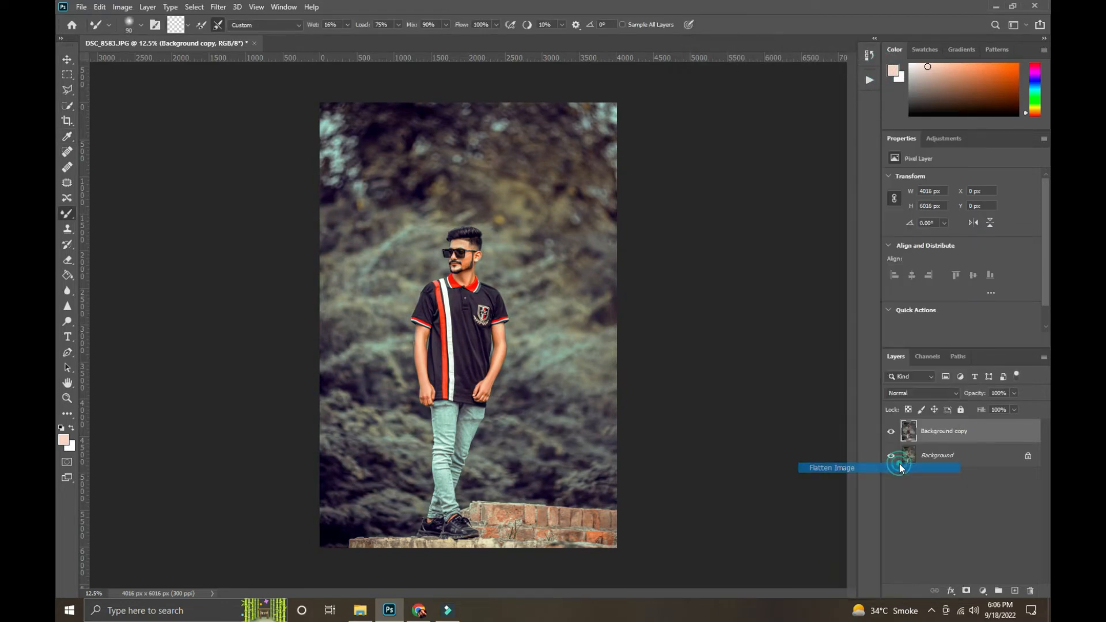
click(218, 7)
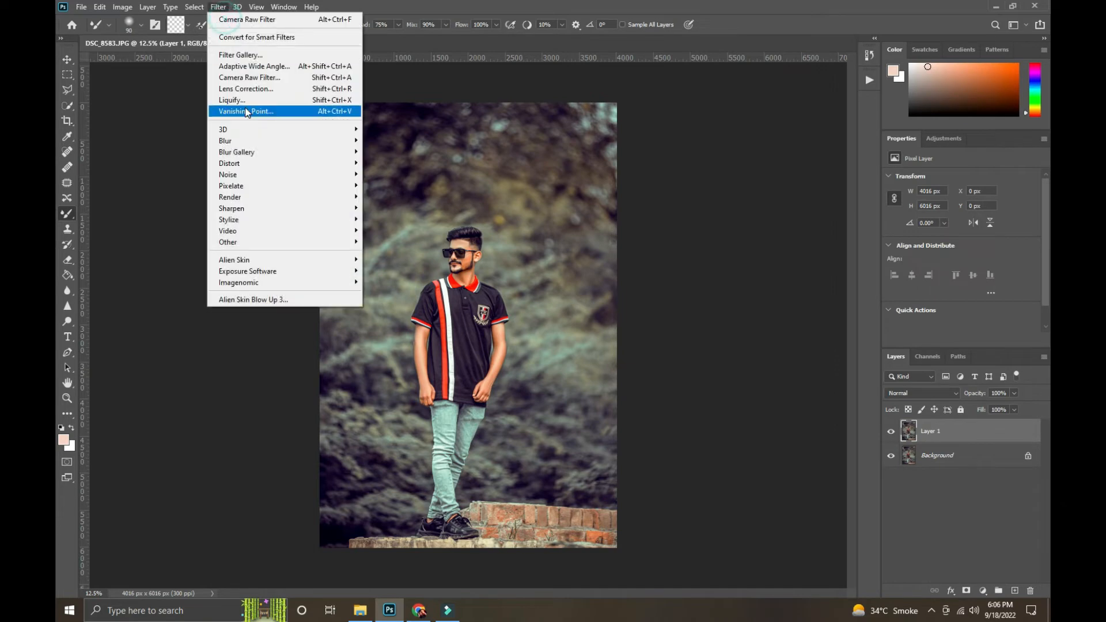
click(241, 99)
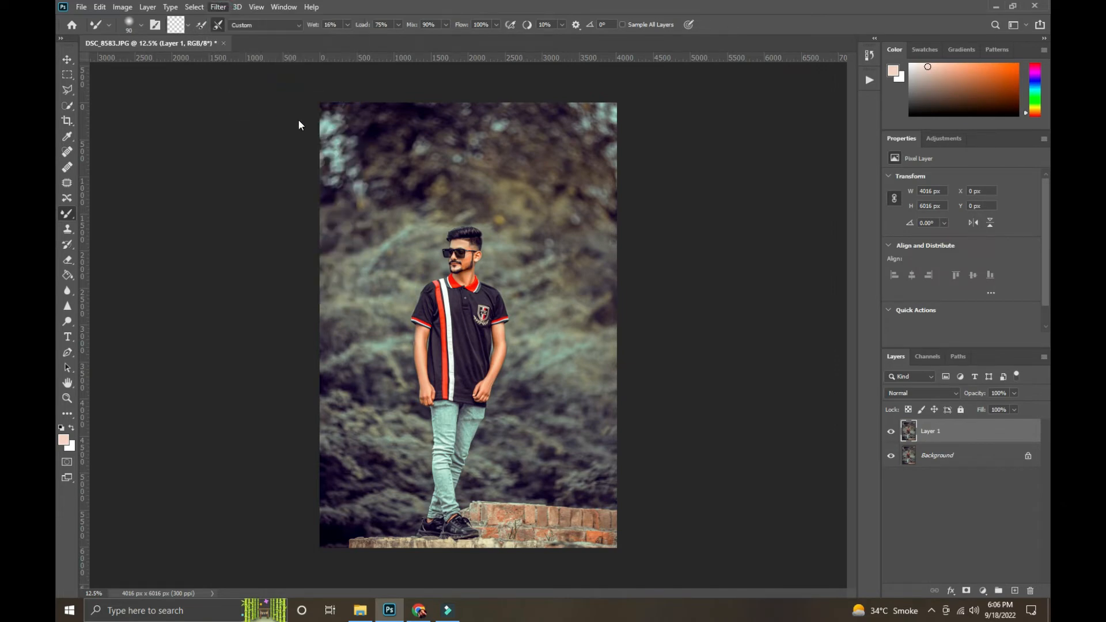
key(ctrl+shift+x)
key(ctrl+plus)
key(ctrl+plus)
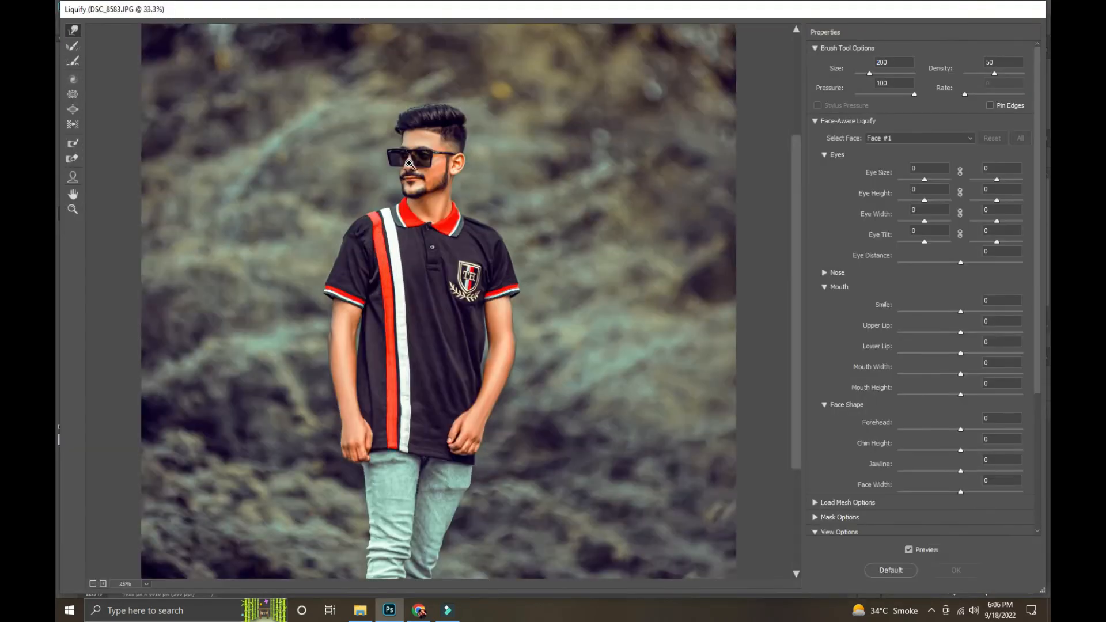
Push the hair outline outward for more volume with a size 300 warp brush, compare the preview and apply Liquify
drag(448, 117, 478, 405)
key(ctrl+plus)
key(bracketright)
key(bracketright)
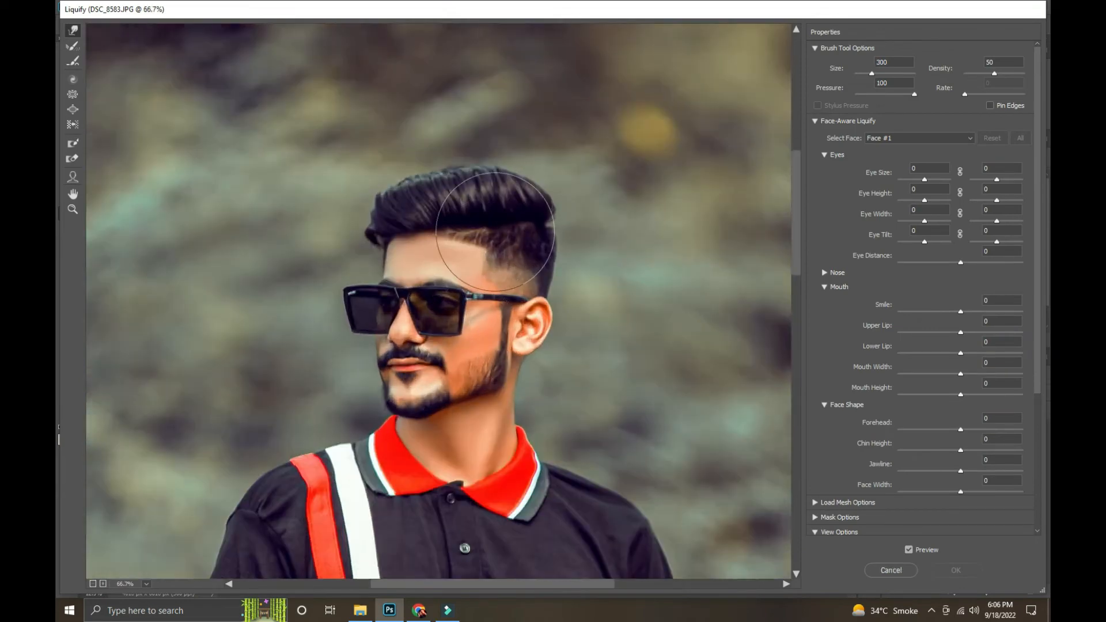
drag(505, 218, 433, 227)
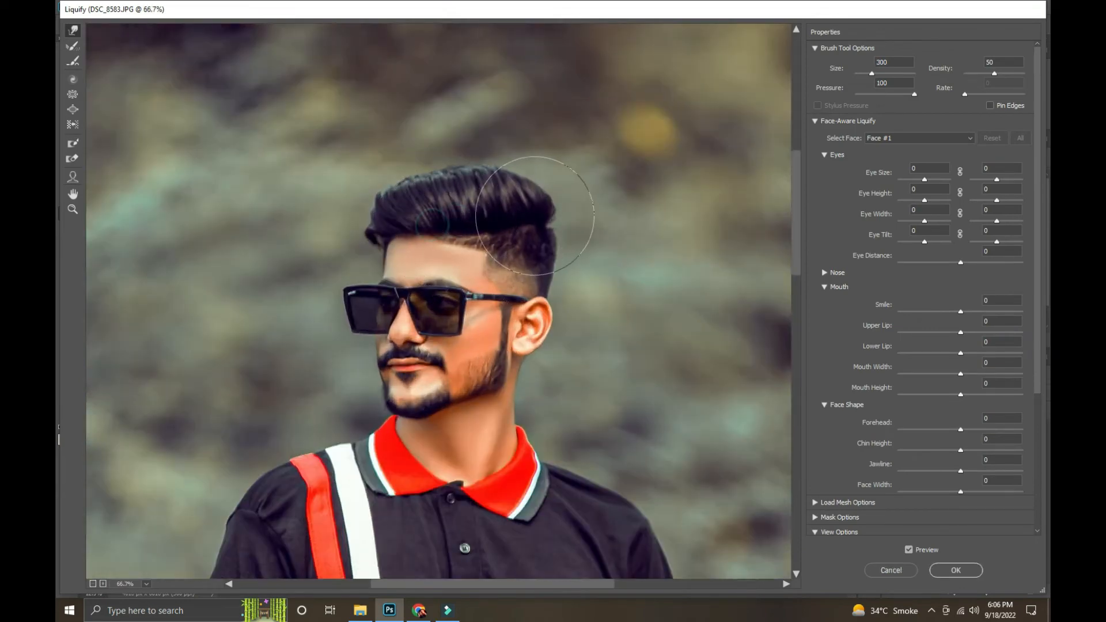
mouse_move(538, 216)
mouse_down()
mouse_move(521, 191)
mouse_move(529, 178)
mouse_move(485, 174)
mouse_move(447, 187)
mouse_move(445, 178)
mouse_move(396, 195)
mouse_move(406, 161)
mouse_up()
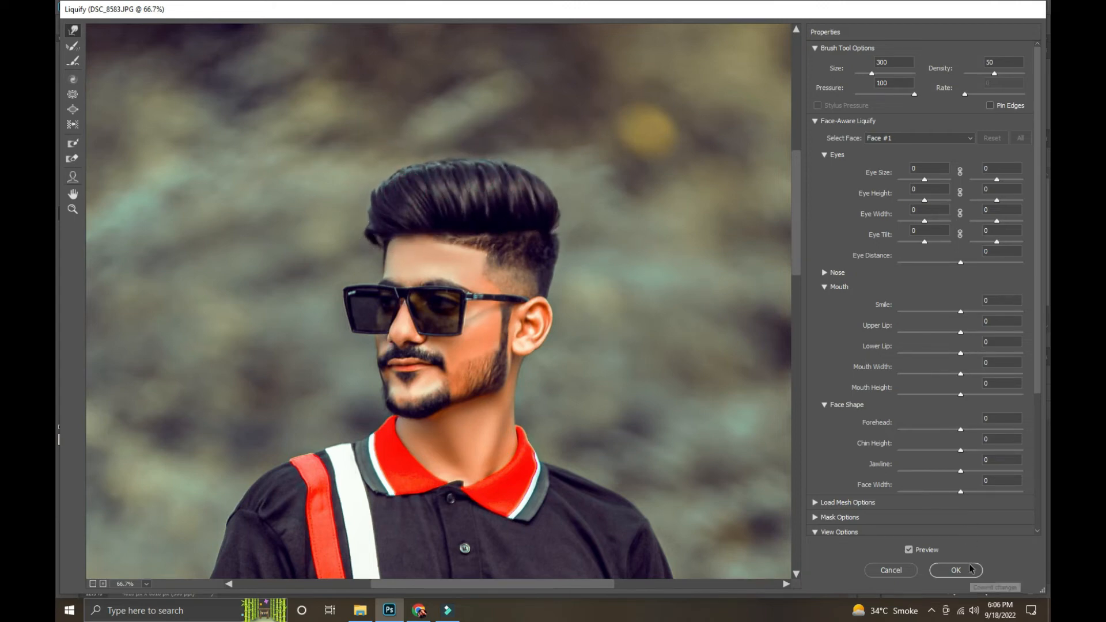
click(907, 550)
click(908, 551)
click(953, 565)
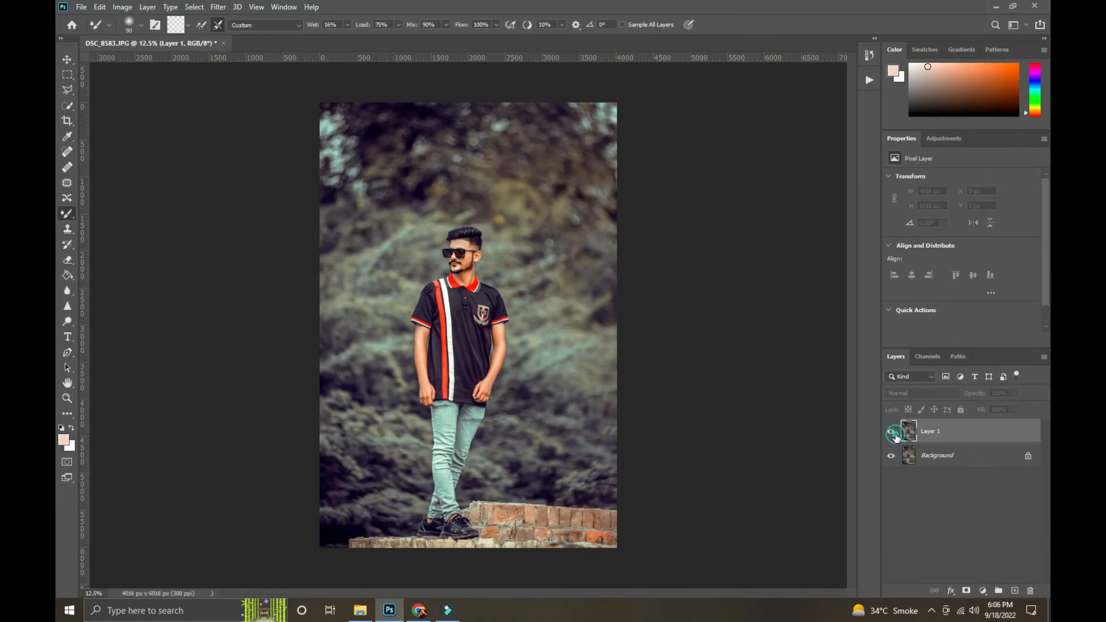
Flatten the liquified layer into the Background and duplicate the result
right_click(944, 441)
click(885, 471)
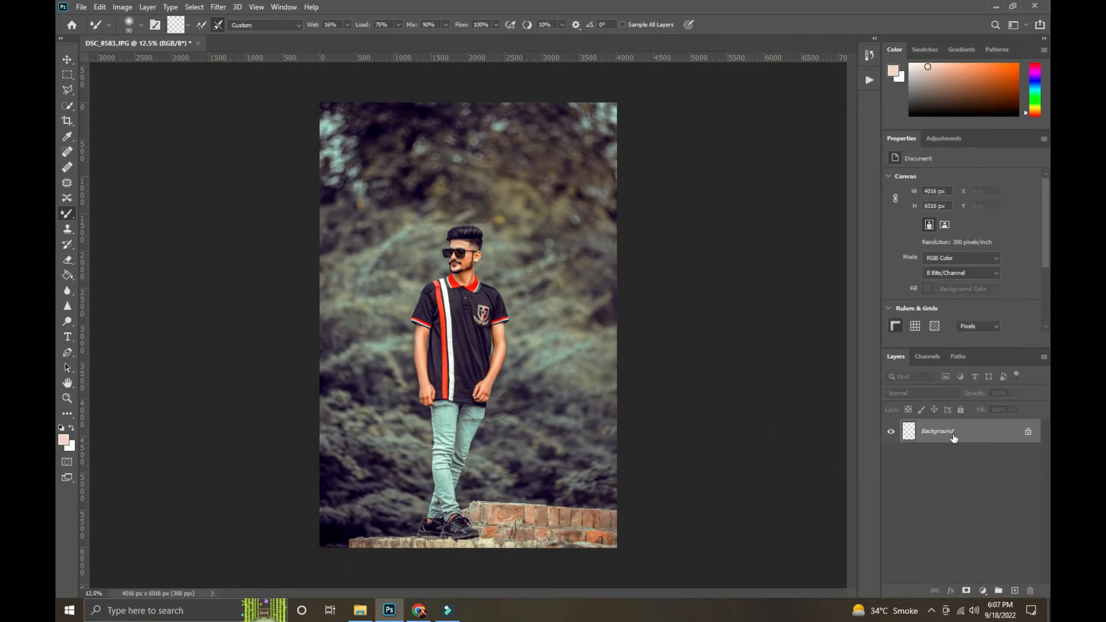
key(ctrl+j)
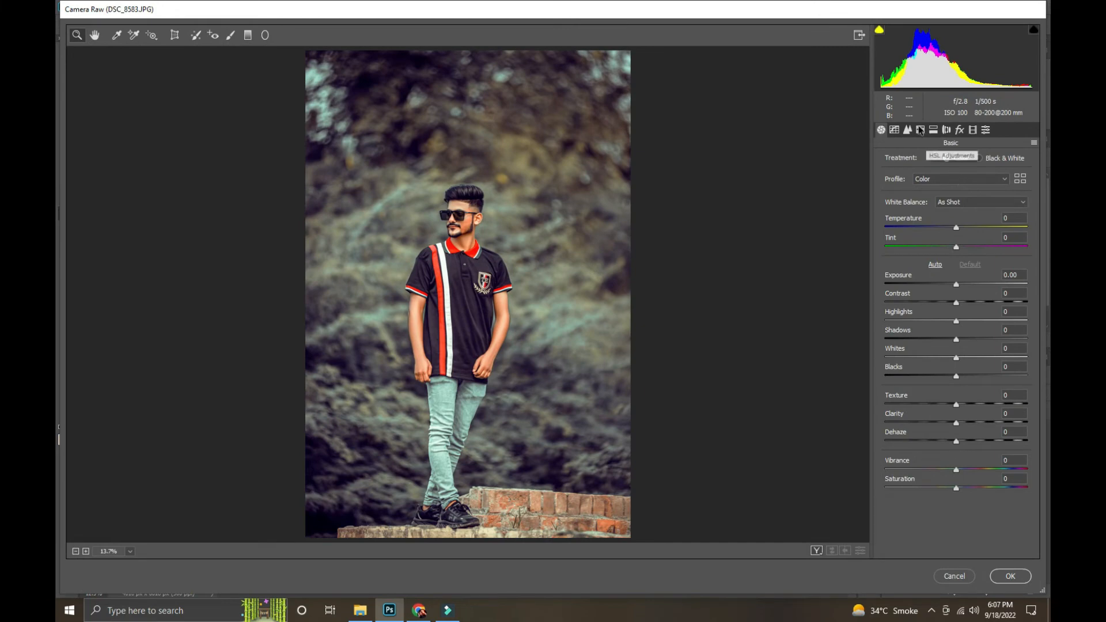
Brighten the skin in the Camera Raw Filter by setting luminance to Oranges +14 and Reds +15, and apply it
click(919, 130)
mouse_move(957, 222)
mouse_down()
mouse_move(969, 222)
mouse_move(967, 205)
mouse_up()
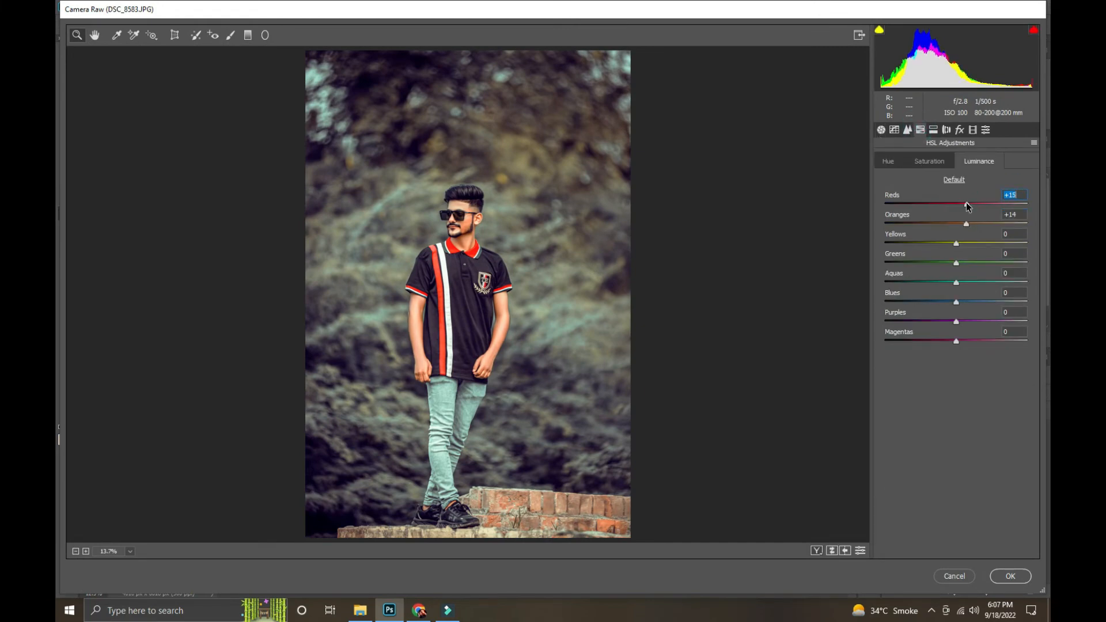
click(1008, 575)
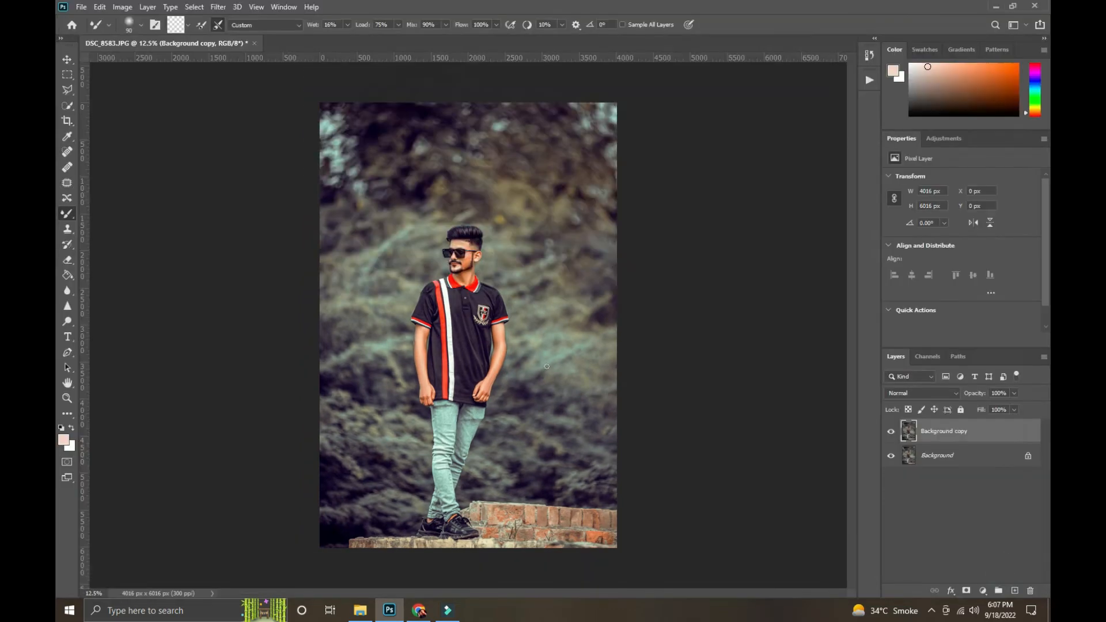
Flatten the brightened image and create another Background copy for further retouching
right_click(999, 457)
click(981, 410)
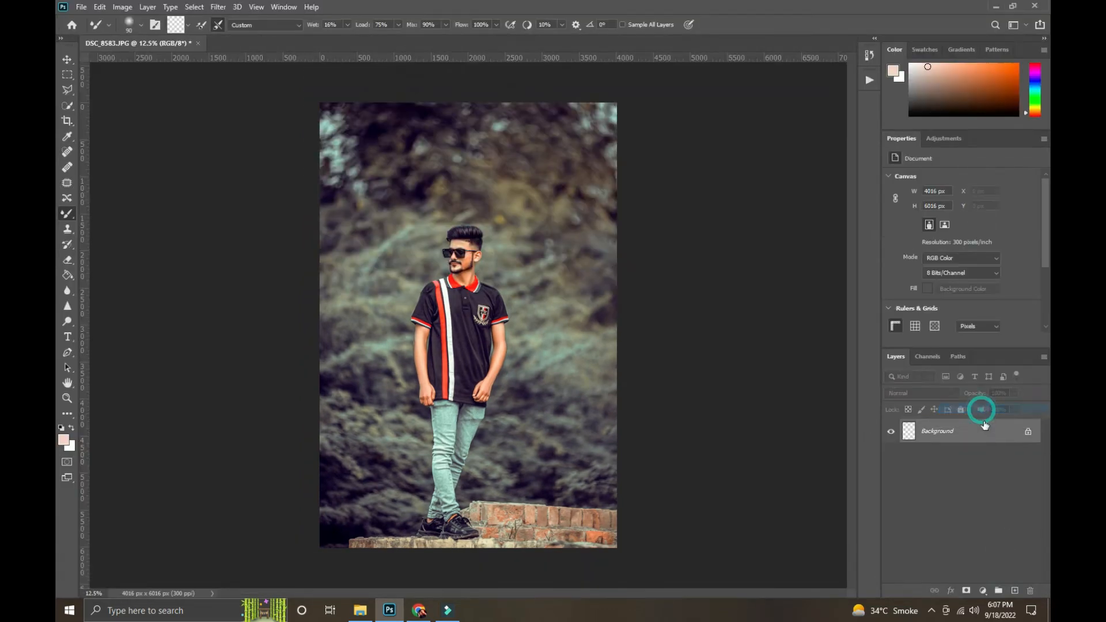
drag(980, 431, 1014, 591)
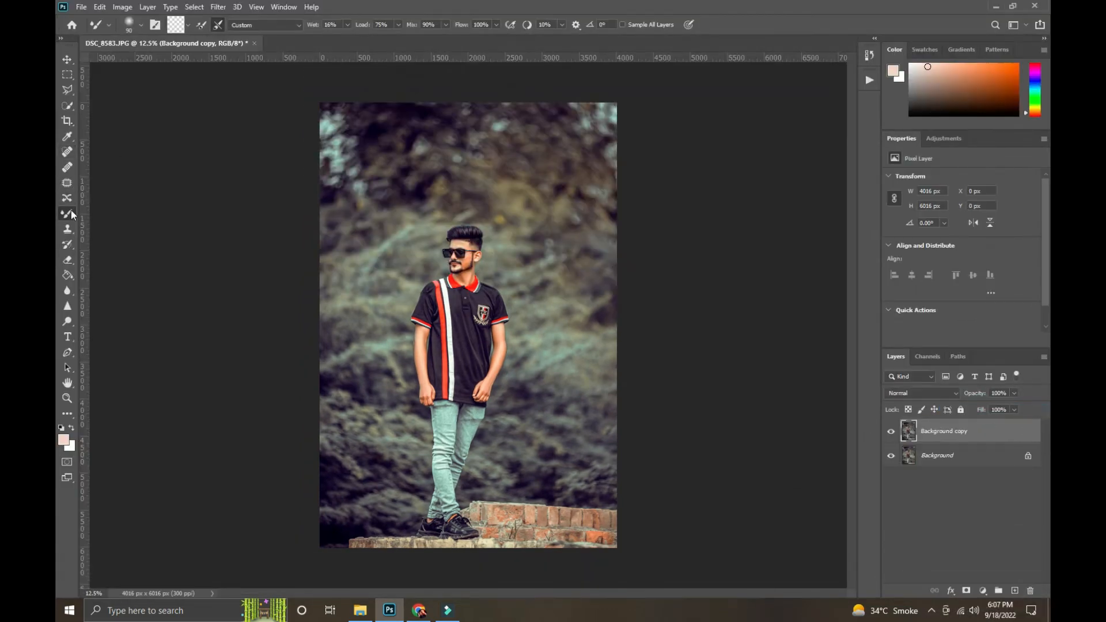
Choose the Brush tool and set the foreground color to orange ff9900
drag(71, 214, 109, 212)
click(64, 440)
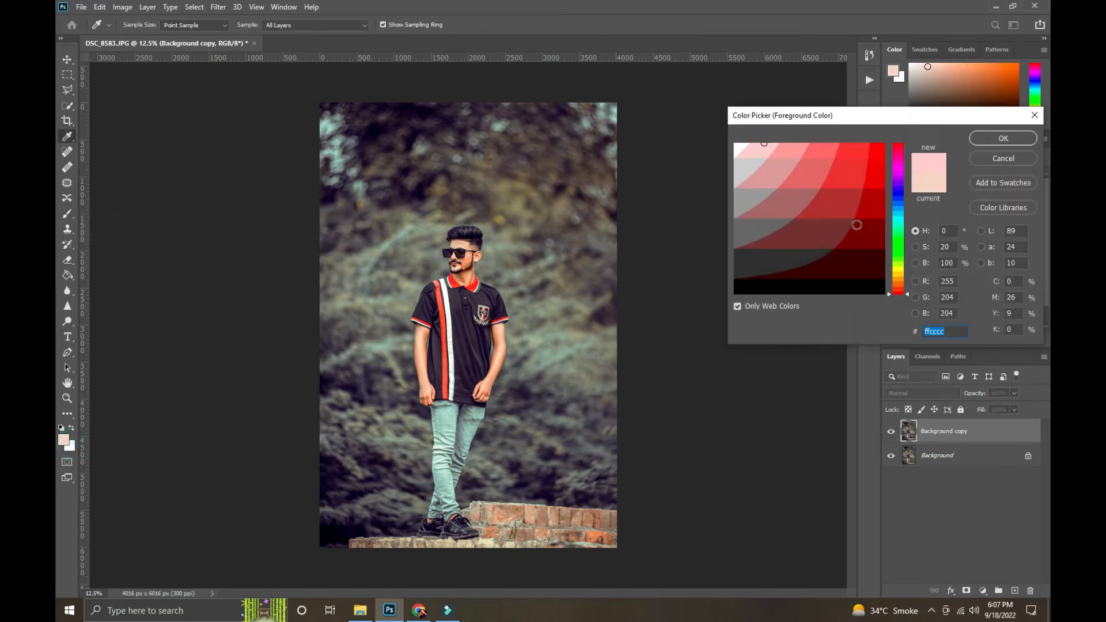
click(897, 278)
drag(846, 239, 880, 139)
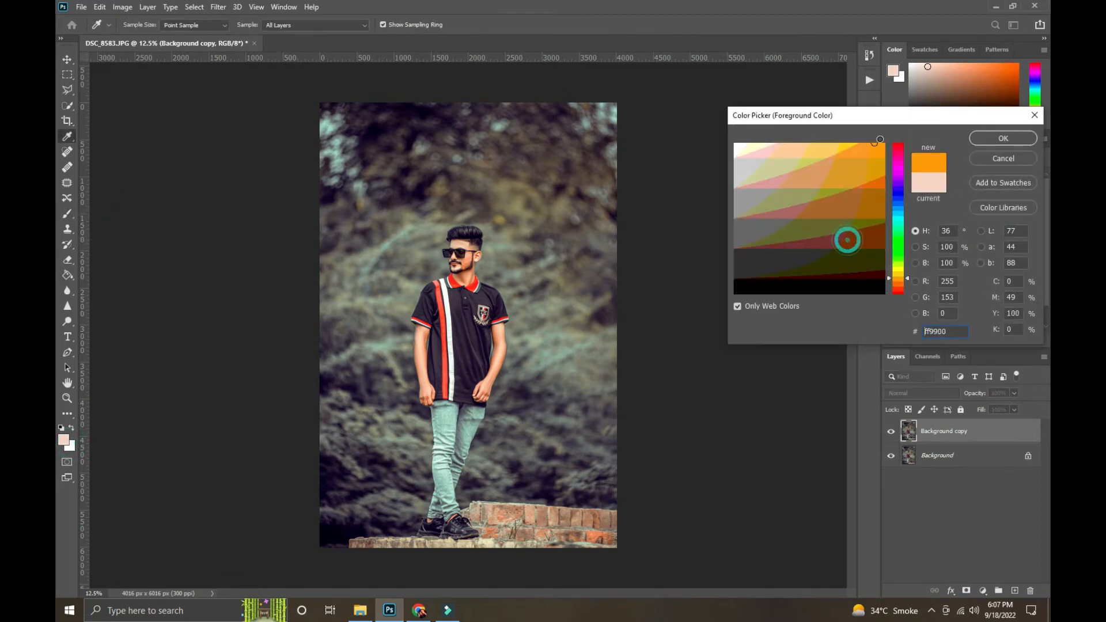
click(1003, 138)
Add a new layer, paint an orange glow in the photo's upper-left corner with a 3500 px soft brush, and blend it with Screen
click(1014, 590)
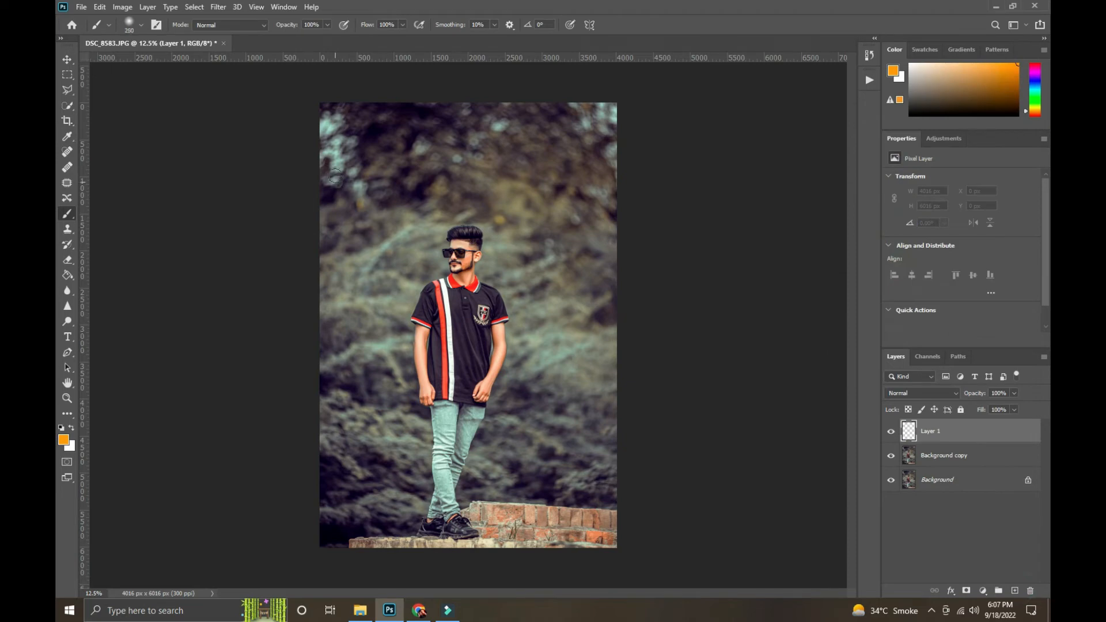
key(bracketright)
key(bracketright)
key(bracketright)
key(bracketright)
key(bracketright)
key(bracketright)
key(bracketright)
key(bracketright)
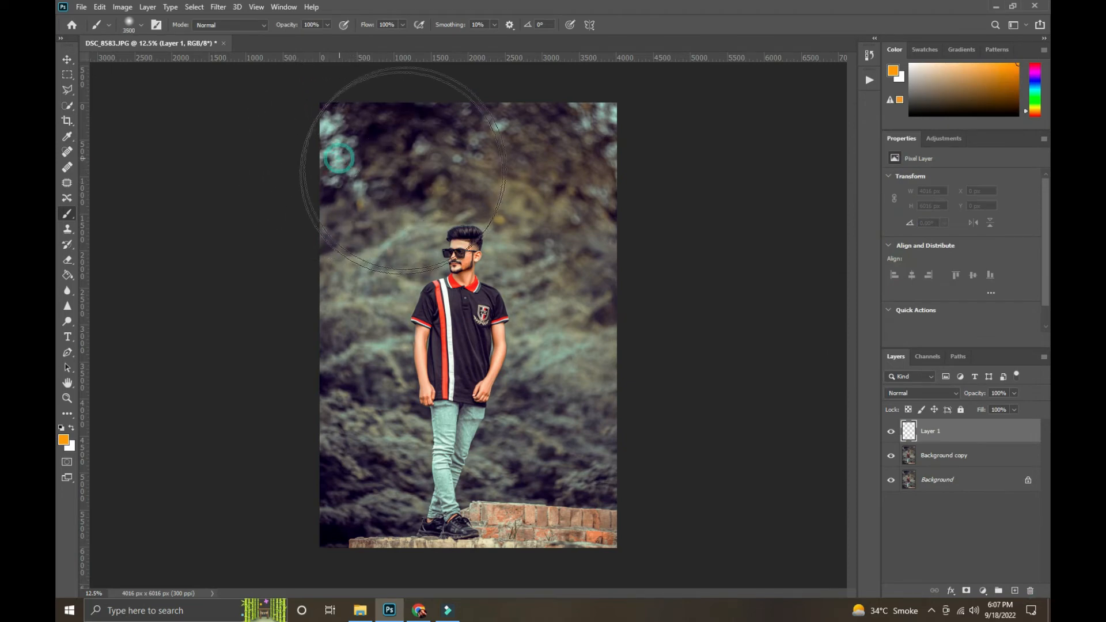
click(334, 121)
click(921, 393)
click(901, 388)
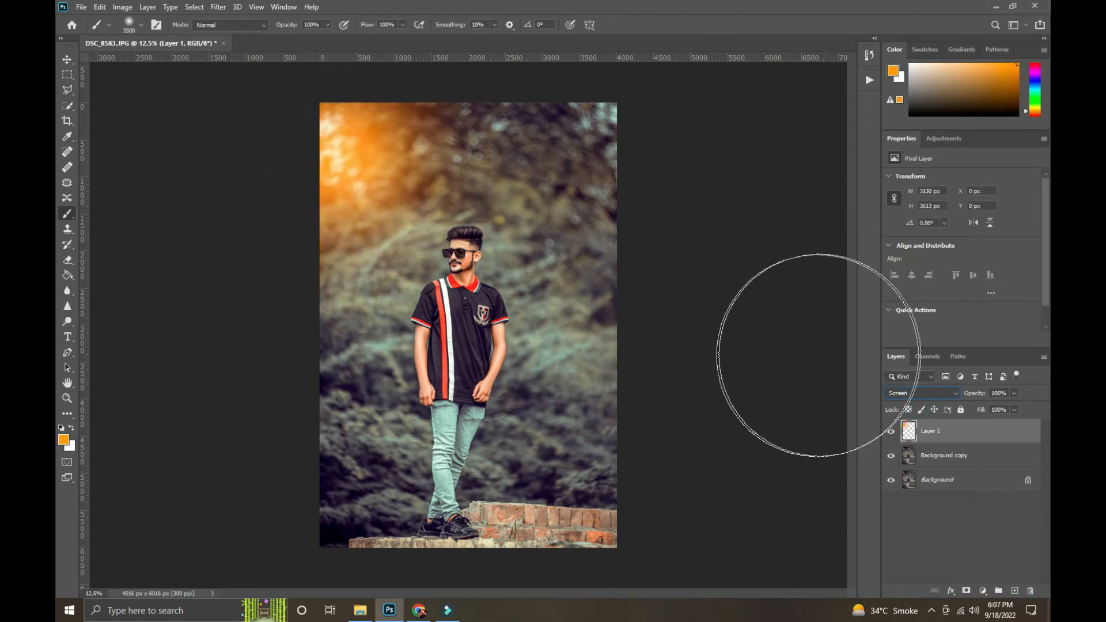
Scale the orange glow layer to about 152% and shift it back toward the photo's upper-left corner
click(67, 59)
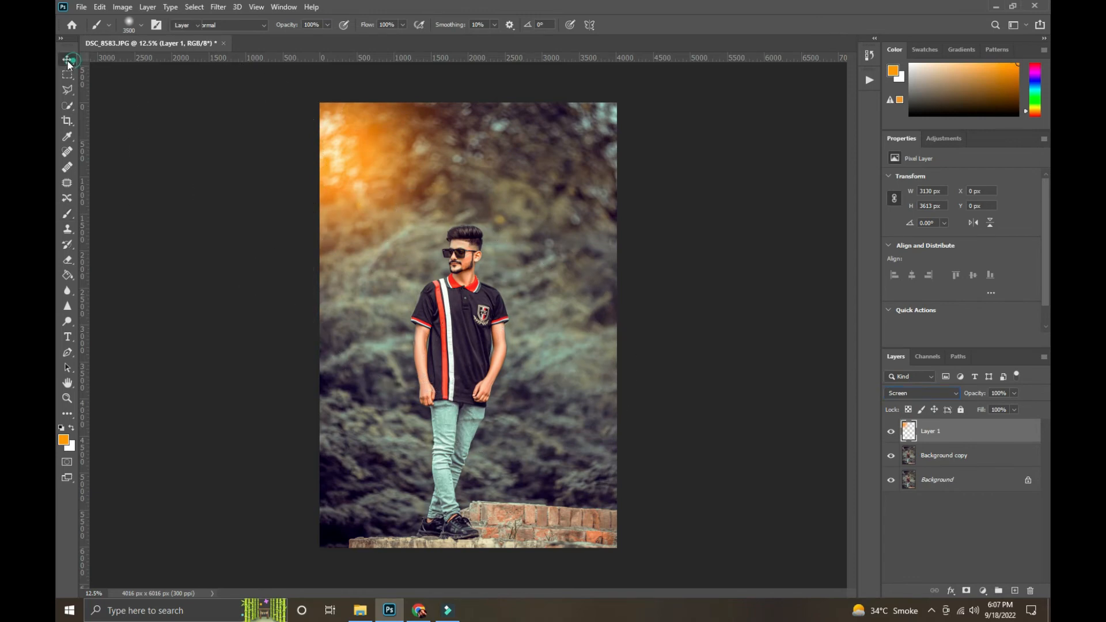
key(ctrl+t)
drag(550, 371, 670, 510)
drag(619, 461, 573, 409)
key(Return)
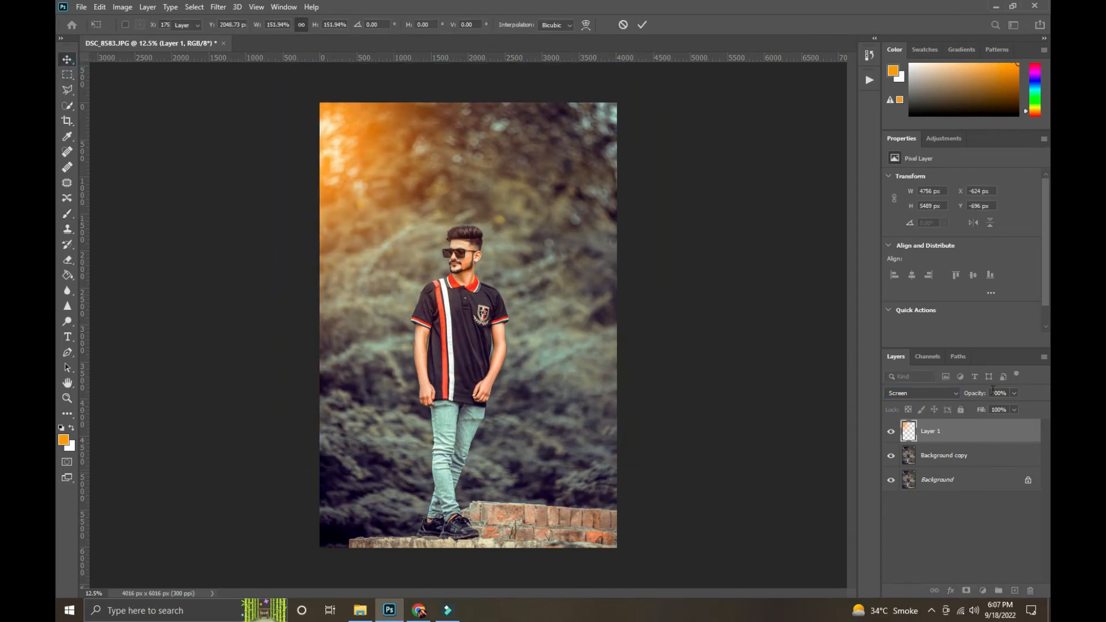
Lower the glow layer's opacity to 48%, then flatten the image and duplicate the Background
drag(1013, 408, 992, 408)
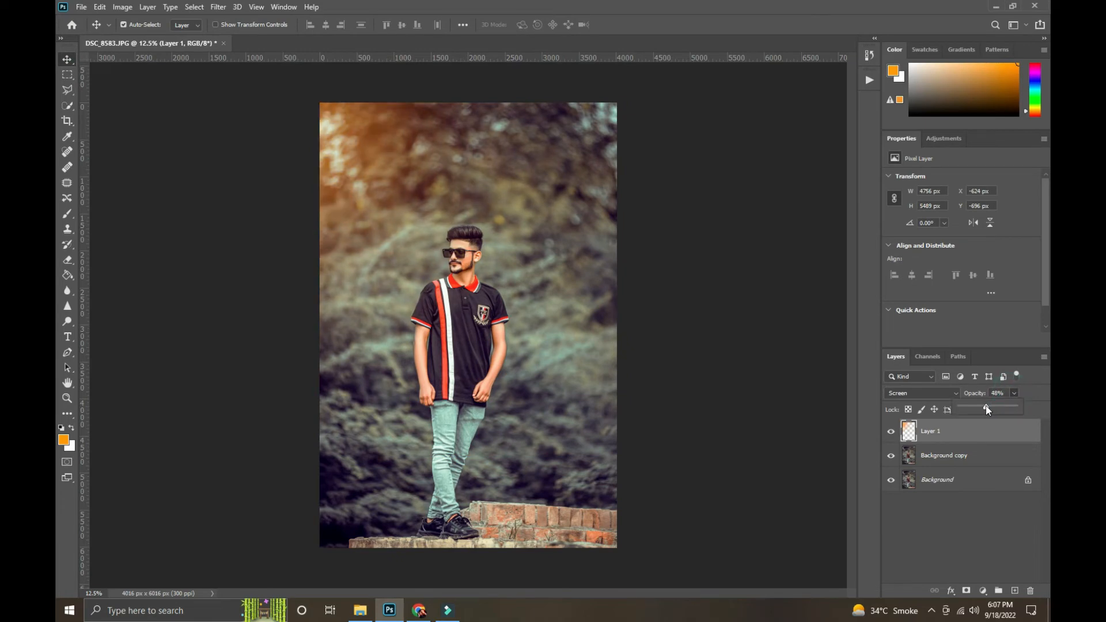
right_click(986, 431)
click(919, 466)
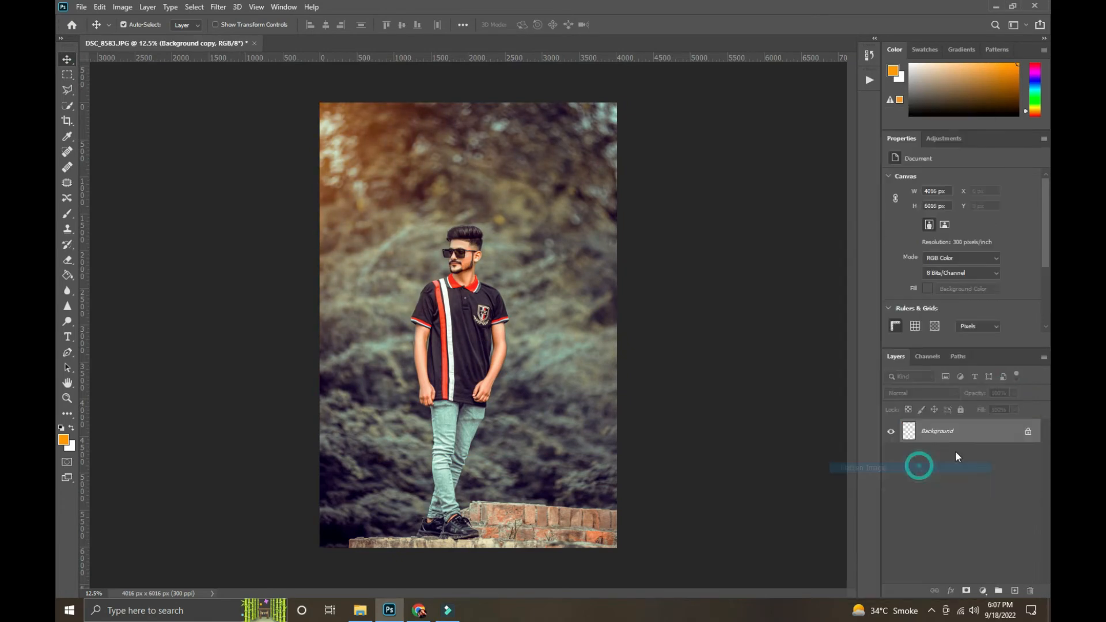
key(ctrl+j)
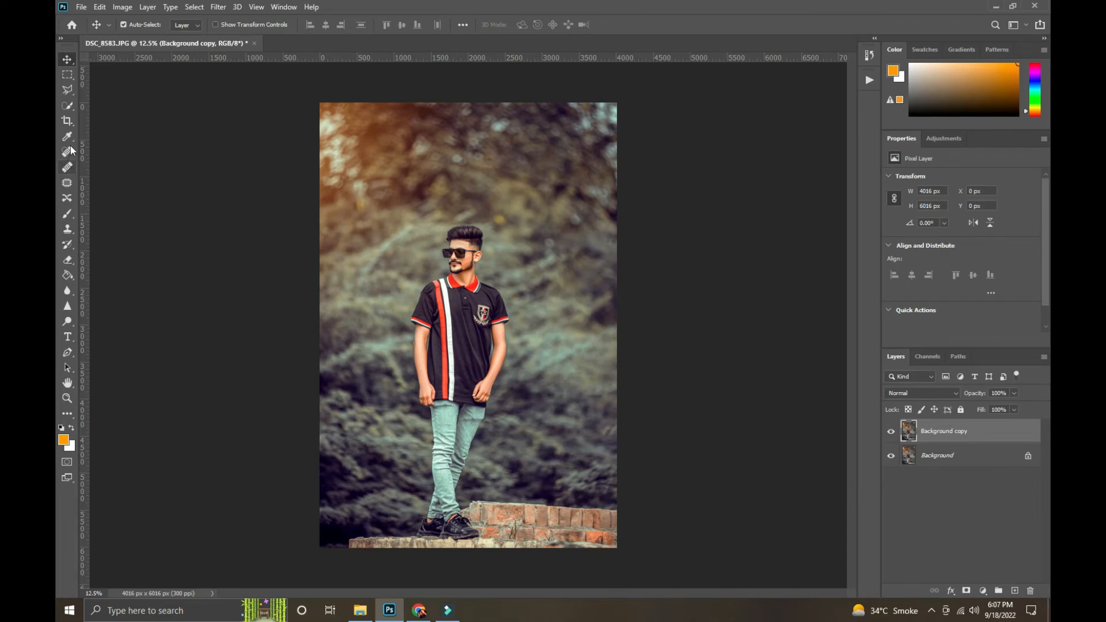
Extend the canvas evenly on both sides to a width of 4144 px with the Crop tool, adding narrow white borders
click(67, 120)
drag(618, 328, 629, 329)
click(68, 60)
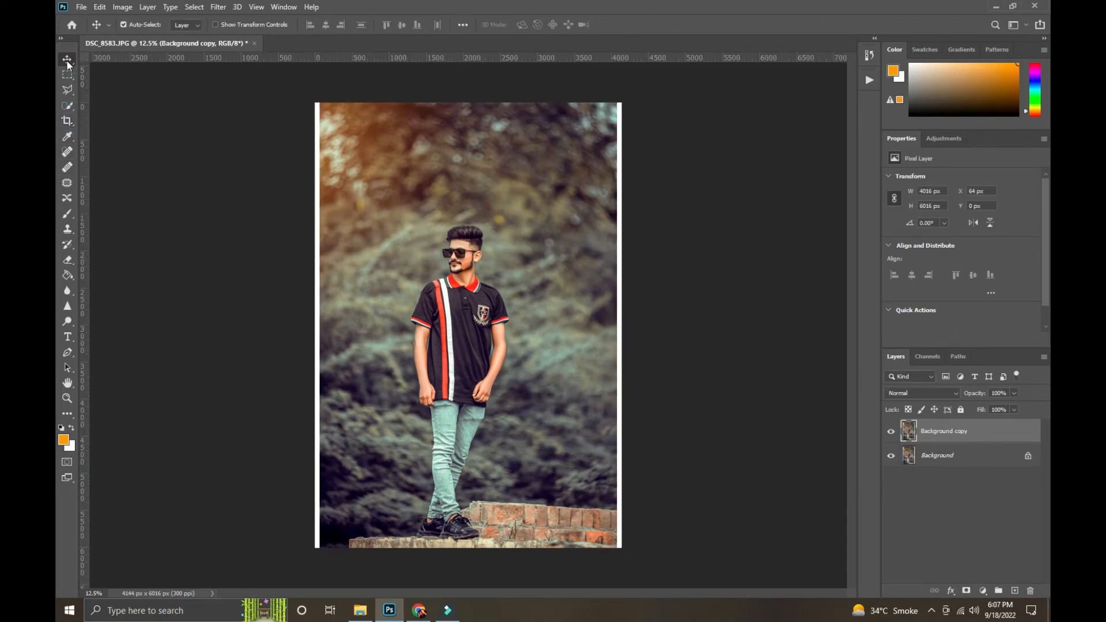
click(68, 398)
right_click(423, 319)
click(447, 328)
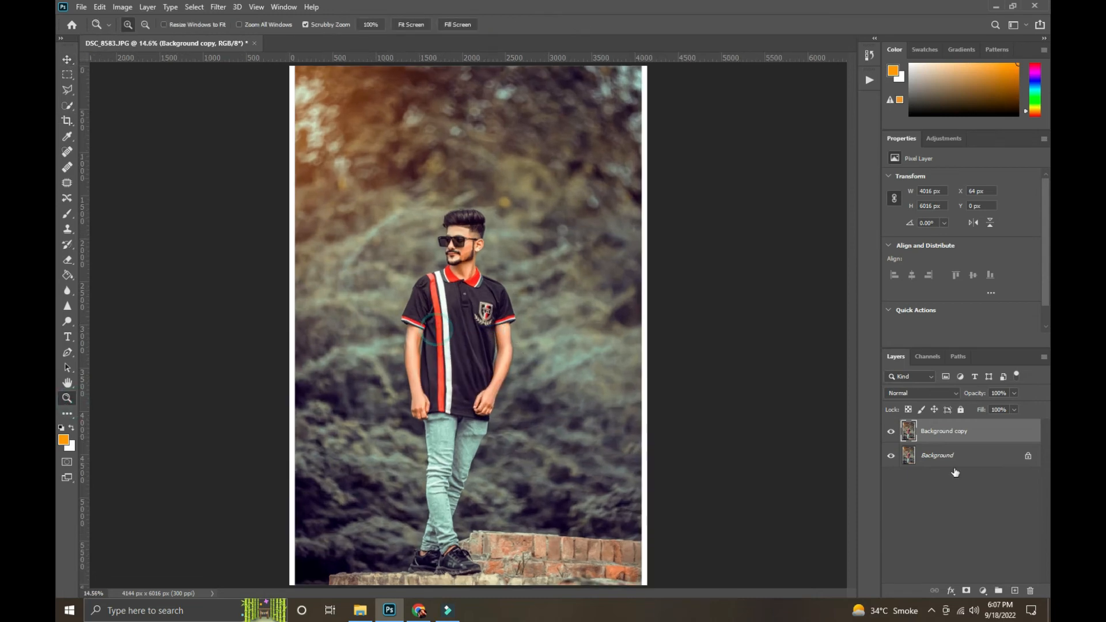
Flatten the bordered image and duplicate the Background layer
right_click(939, 463)
click(978, 440)
drag(938, 431, 1014, 591)
Start a Selective Color adjustment on the Background copy and set Cyan to +3 for the Neutrals
click(122, 6)
mouse_move(144, 37)
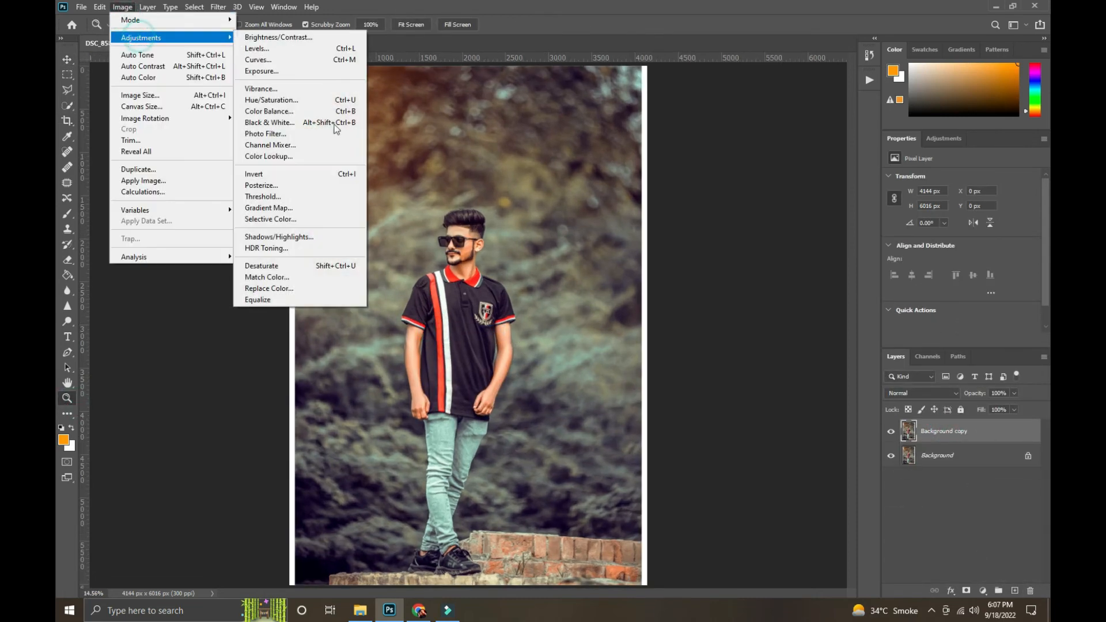
click(282, 219)
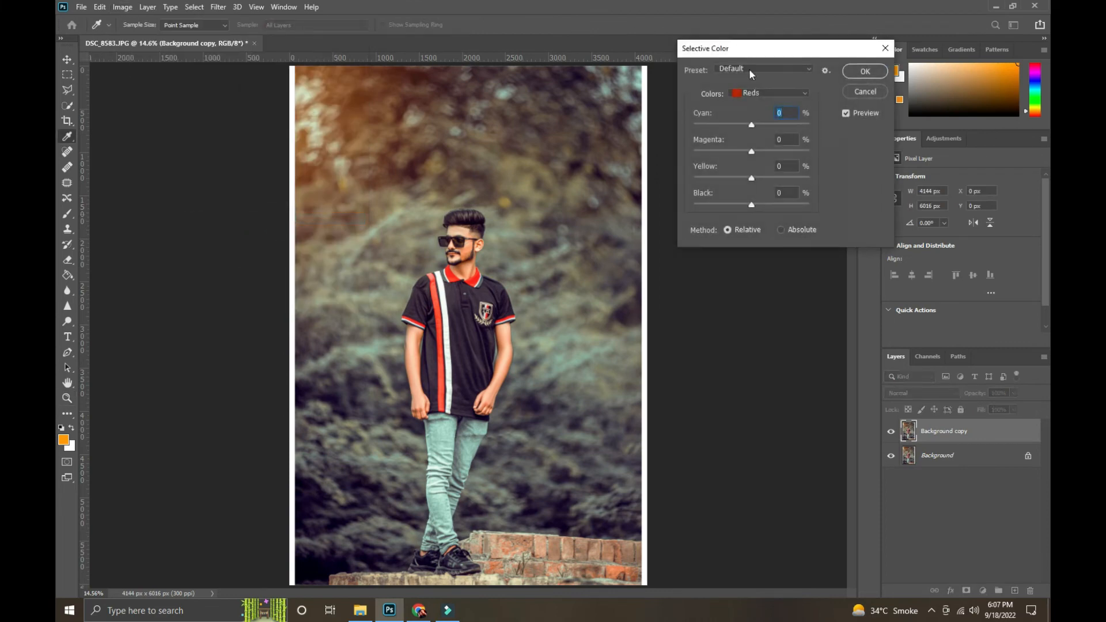
click(763, 93)
click(764, 93)
drag(765, 128, 752, 209)
click(755, 93)
click(758, 179)
click(750, 177)
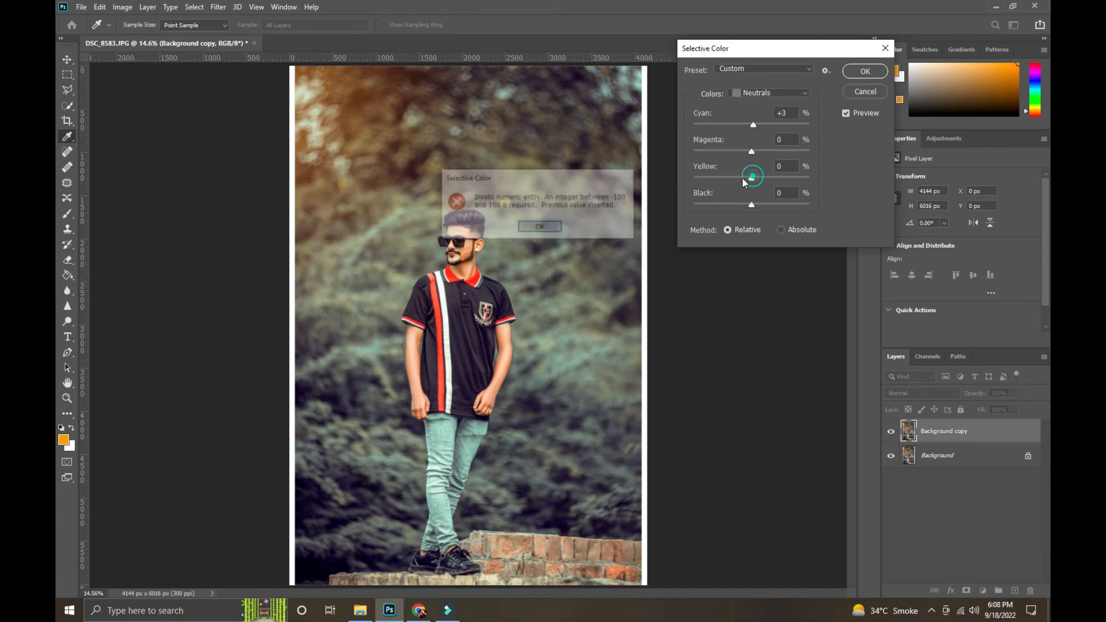
Set the Neutrals to Yellow -4 and Black -2 in Selective Color
click(554, 221)
key(Tab)
key(Tab)
key(Up)
key(Up)
drag(754, 182, 749, 206)
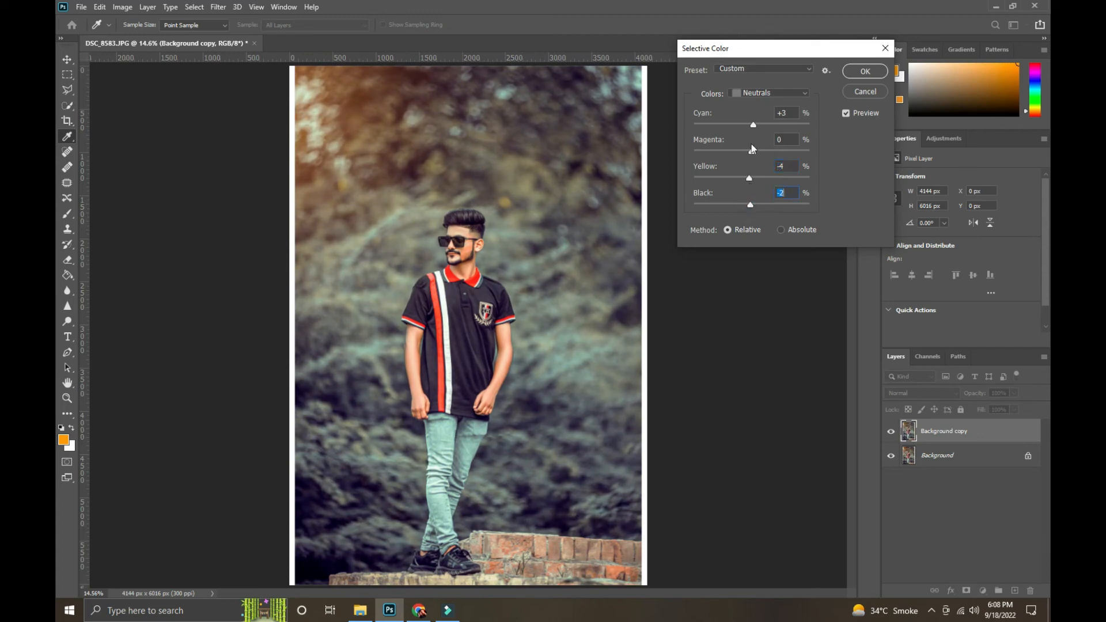
Reduce Cyan in another color range and apply the Selective Color adjustment
click(772, 93)
click(754, 171)
drag(751, 125, 741, 125)
click(864, 71)
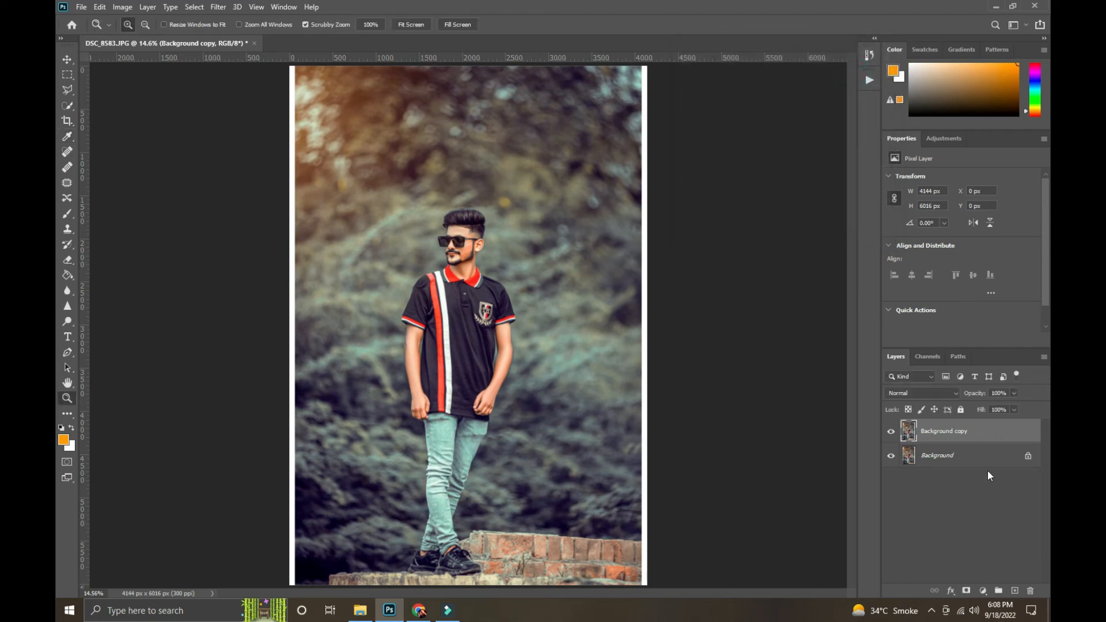
Flatten the color-adjusted image and create a fresh Background copy for sharpening
right_click(979, 456)
click(972, 550)
drag(945, 432, 1014, 591)
Apply the High Pass filter with a radius of 10.0 pixels to the Background copy
click(218, 7)
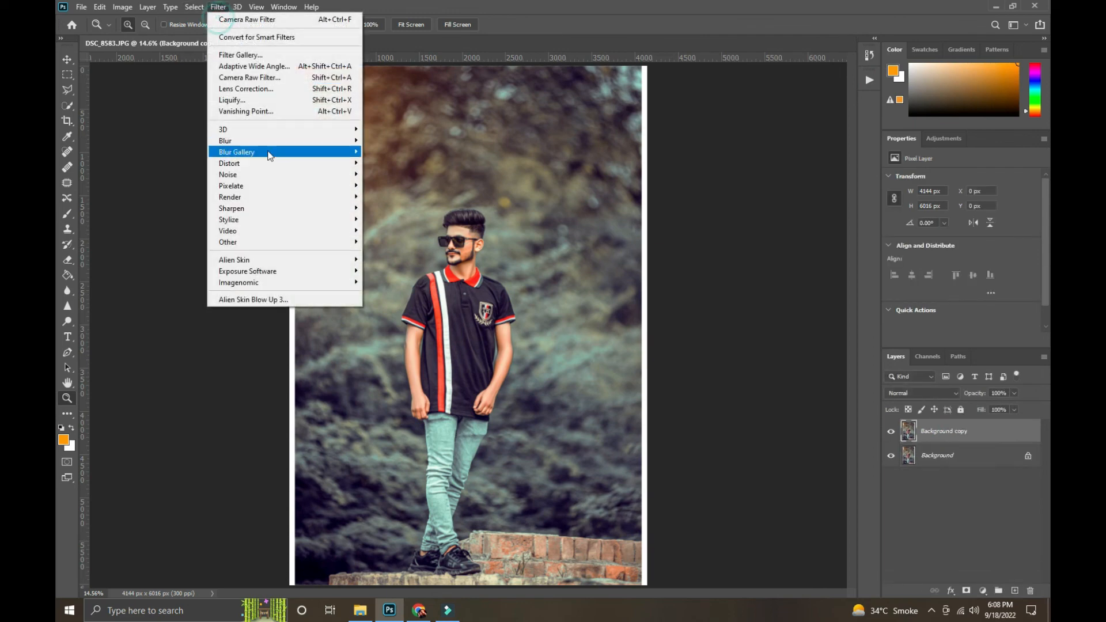
click(262, 241)
click(384, 253)
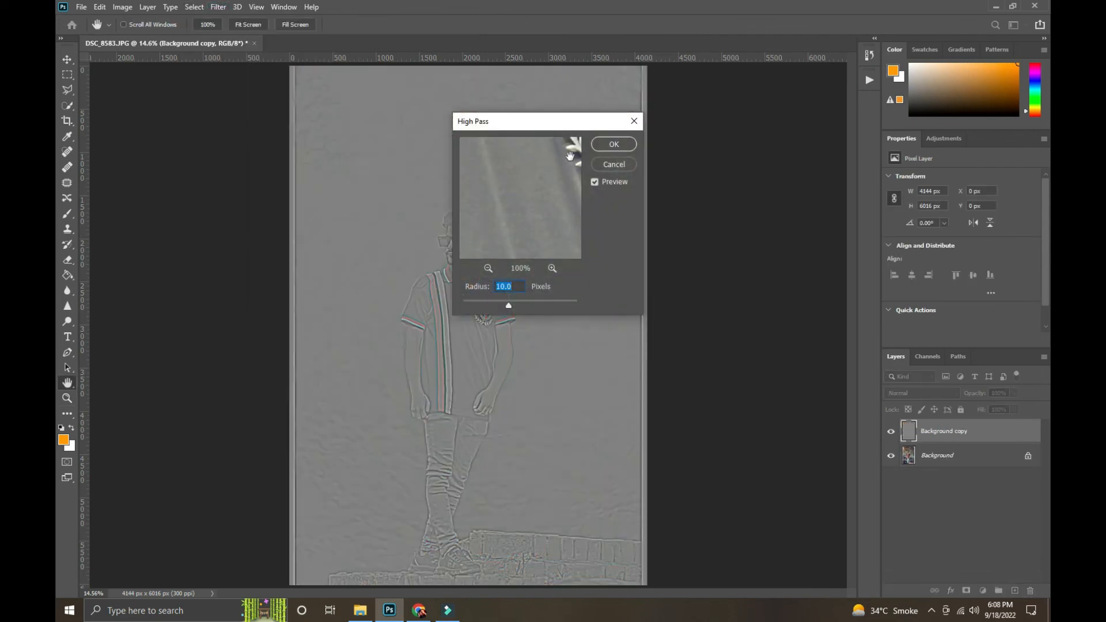
click(613, 144)
Blend the High Pass layer in Soft Light at 26% opacity and toggle its visibility to compare the sharpening
key(z)
click(934, 394)
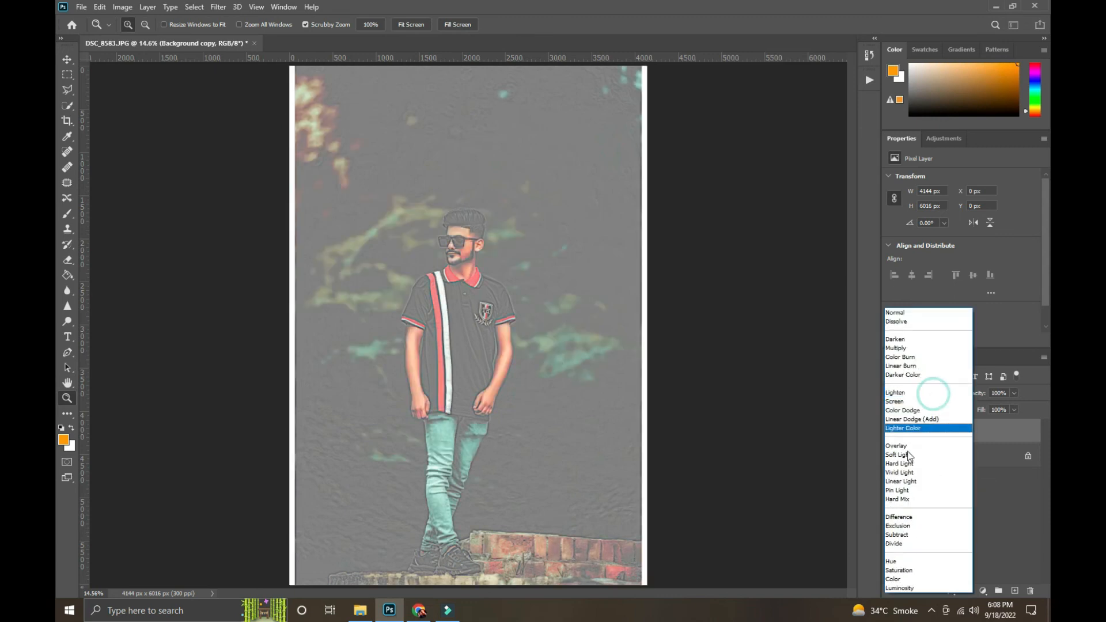
click(898, 454)
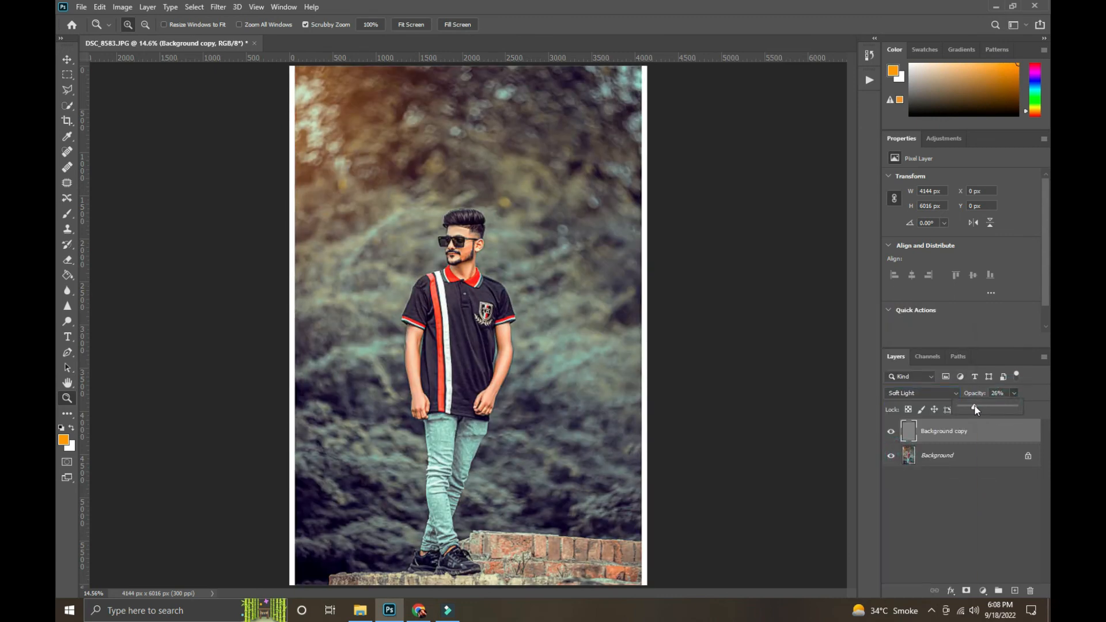
drag(980, 406, 973, 406)
click(891, 432)
Flatten the sharpened image and duplicate the Background layer
right_click(960, 438)
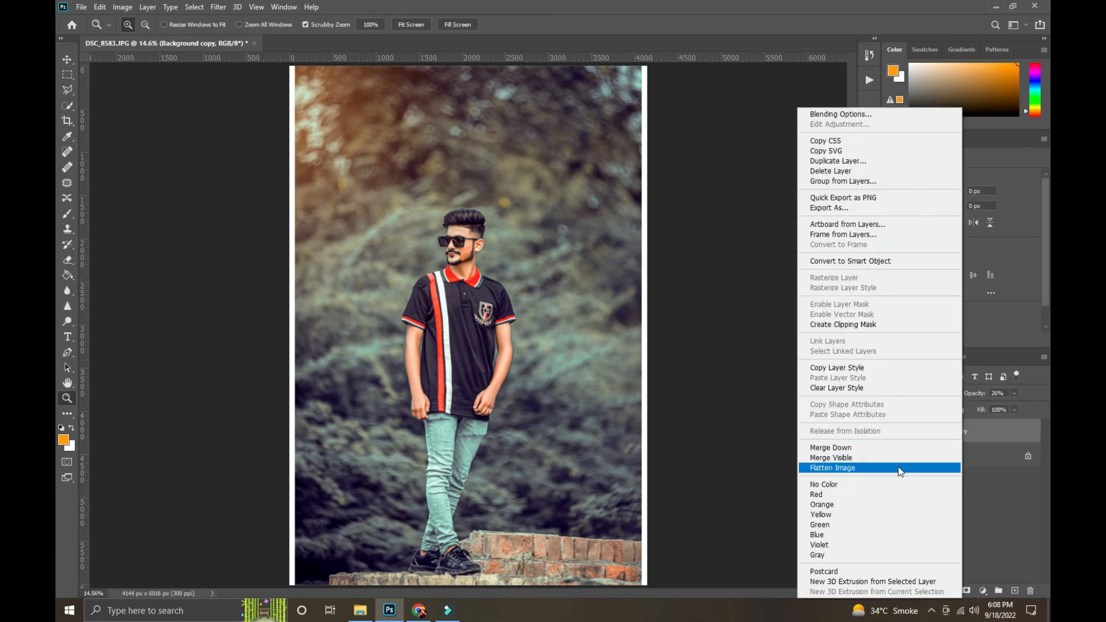
click(895, 464)
drag(1012, 585, 1014, 589)
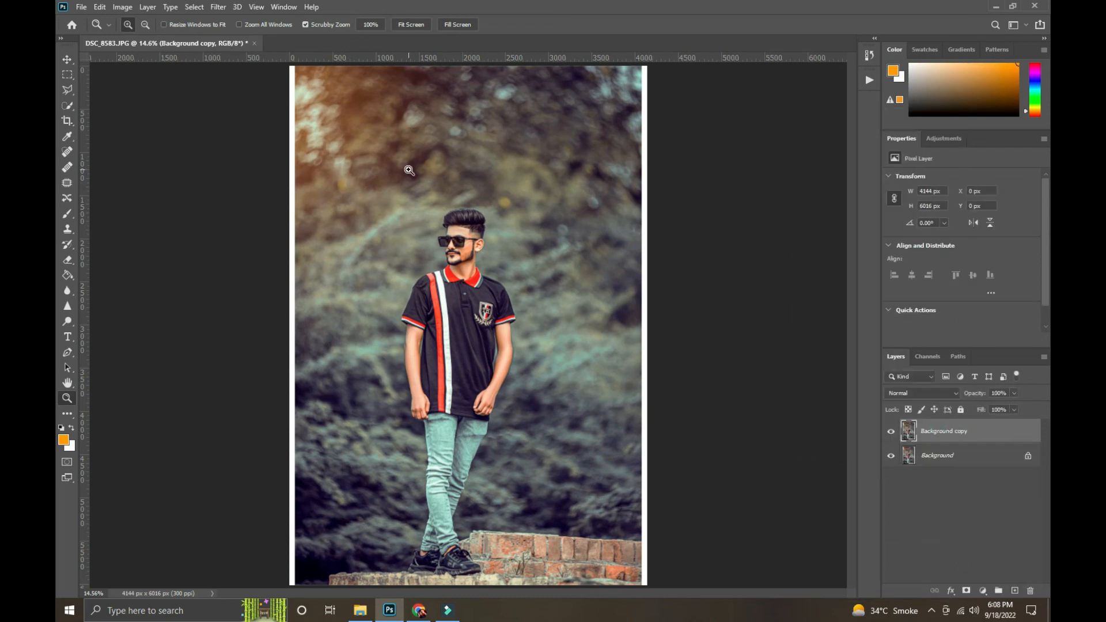
Flatten the finished portrait into a single Background layer
click(218, 10)
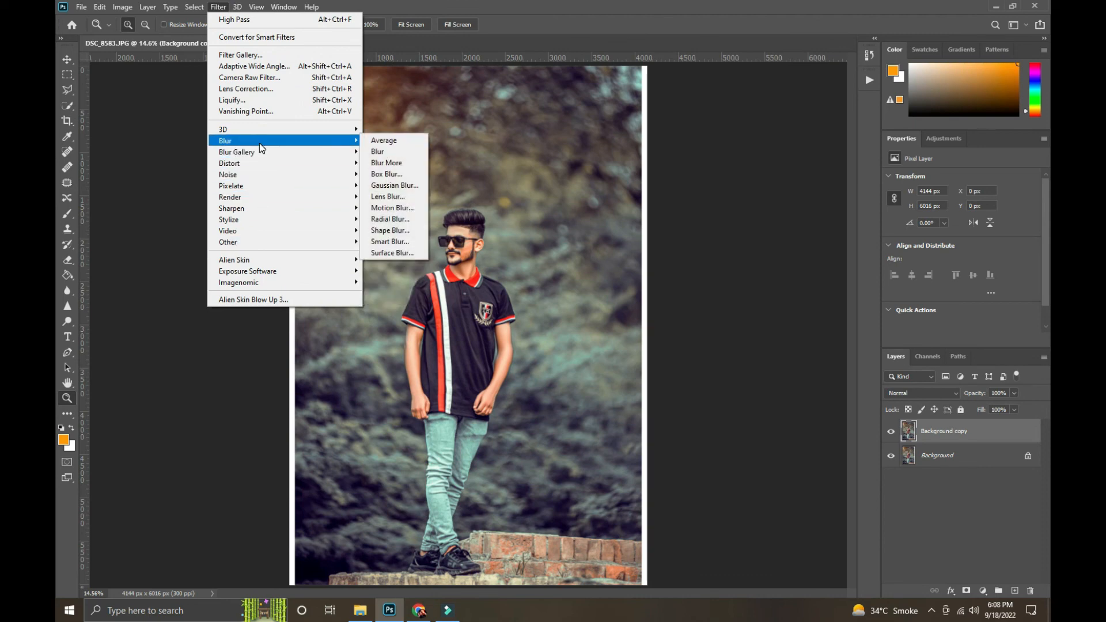
click(176, 106)
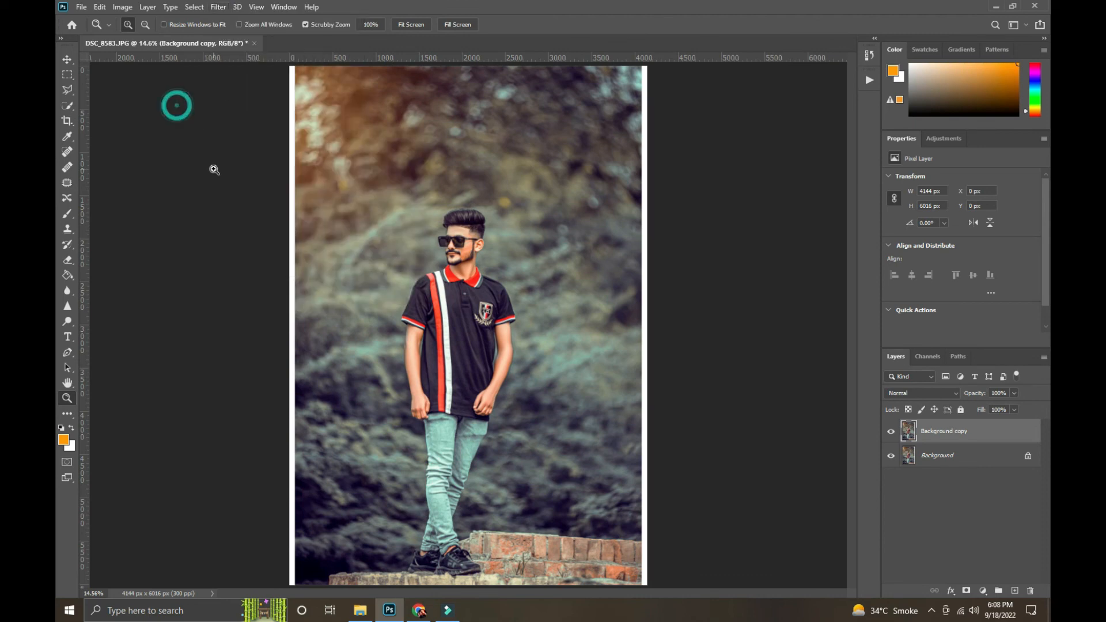
right_click(972, 436)
click(867, 458)
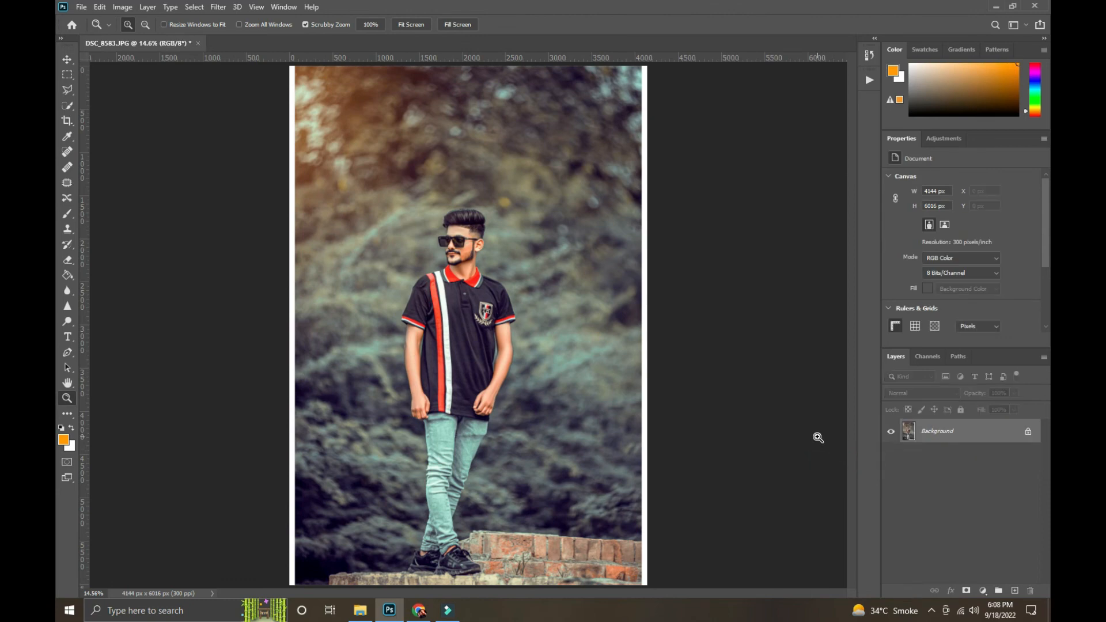
click(458, 610)
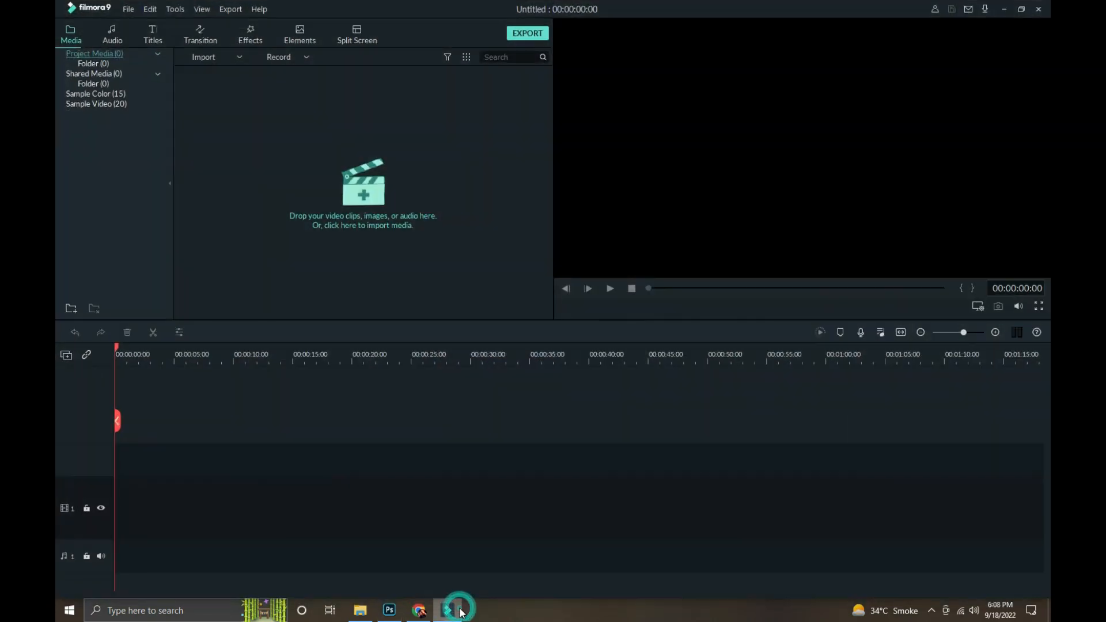
click(931, 610)
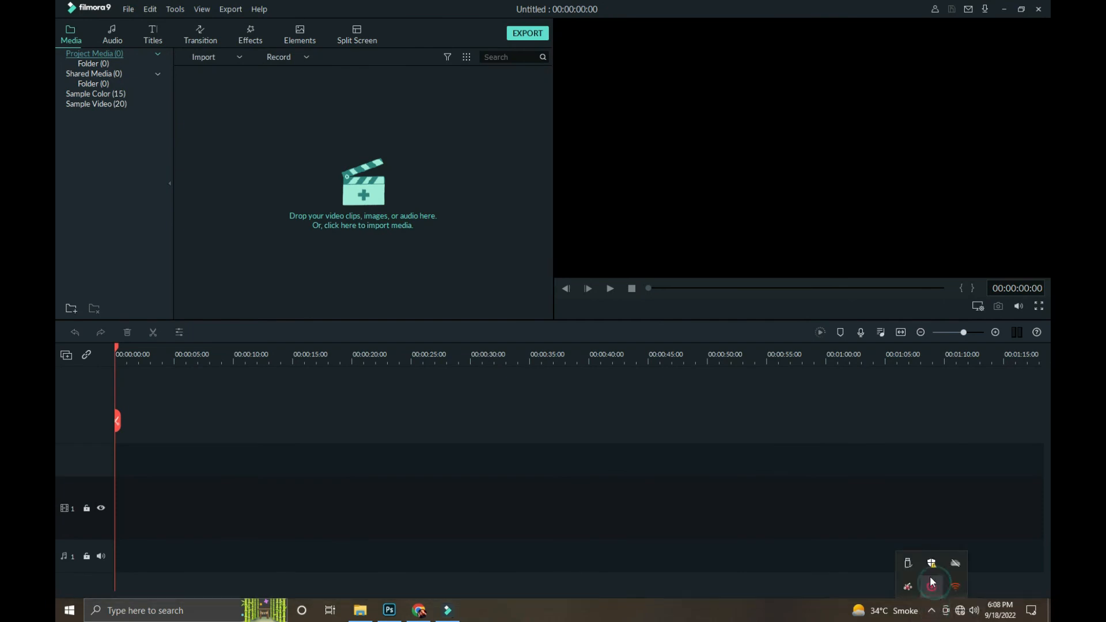